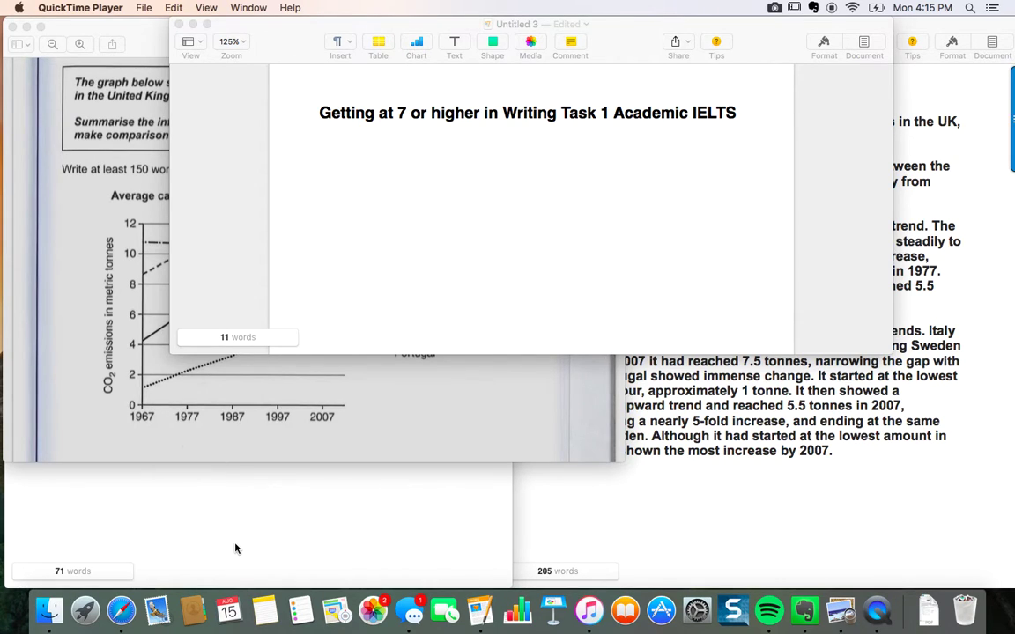
Review the three 'In this video' plan items in the notes by highlighting each one
left_click(236, 548)
scroll(250, 349, "down", 1)
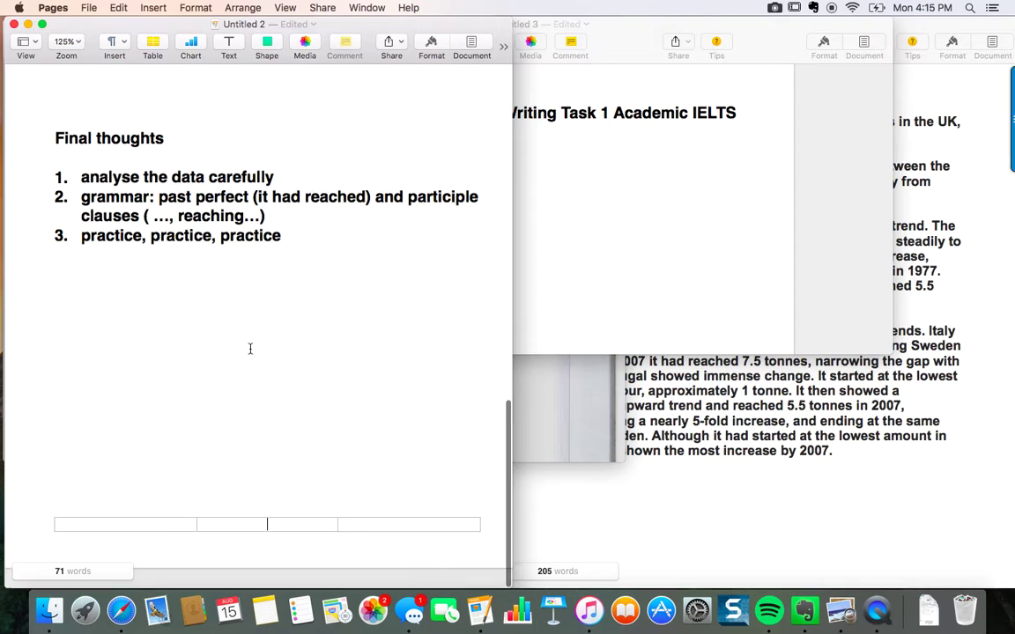
scroll(250, 349, "up", 10)
scroll(247, 353, "up", 5)
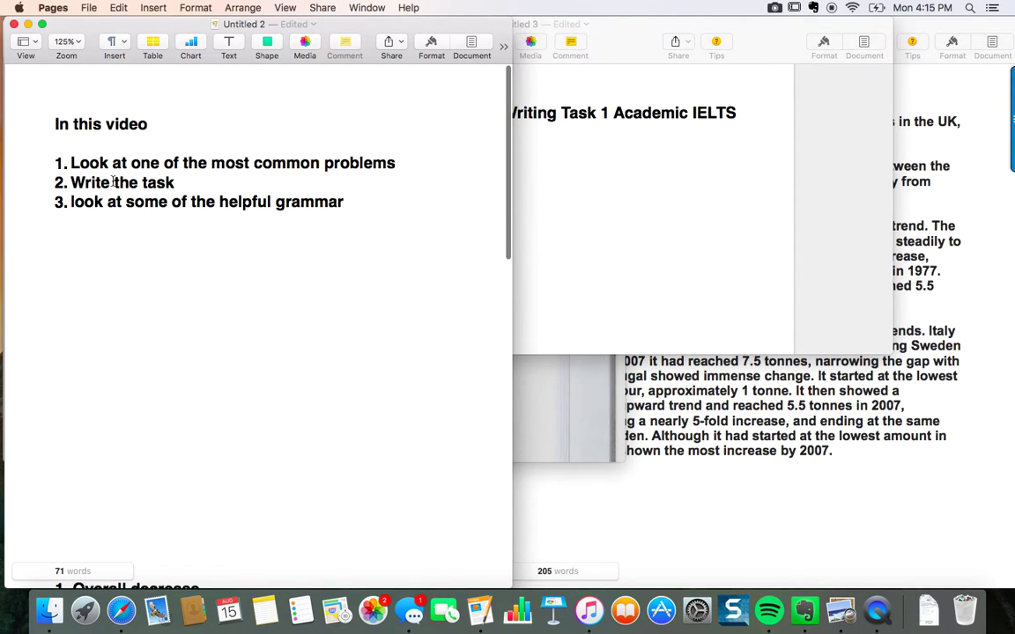
left_click_drag(112, 163, 402, 166)
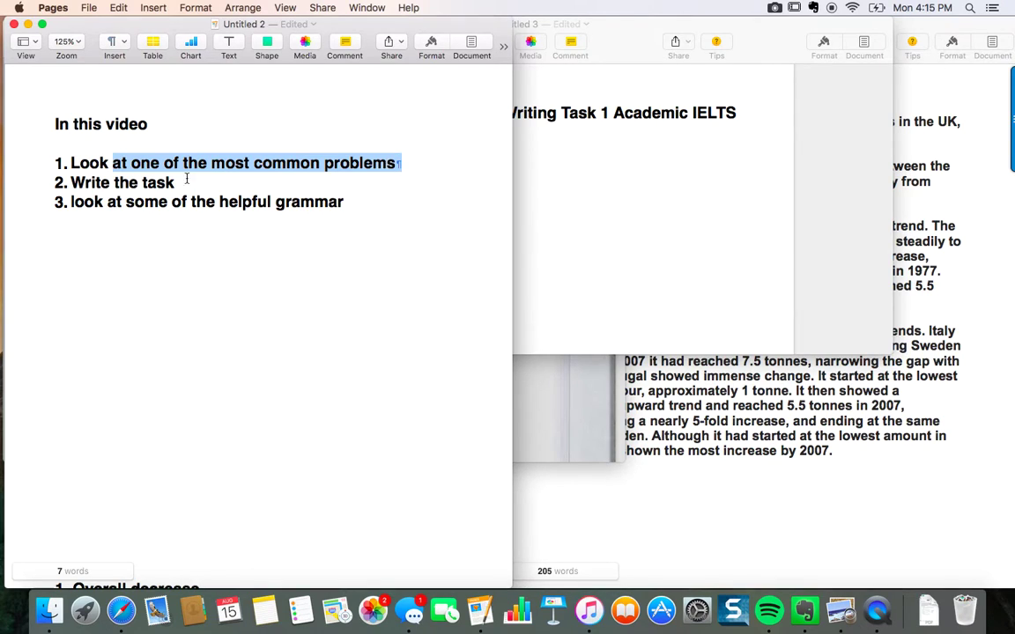
double_click(158, 182)
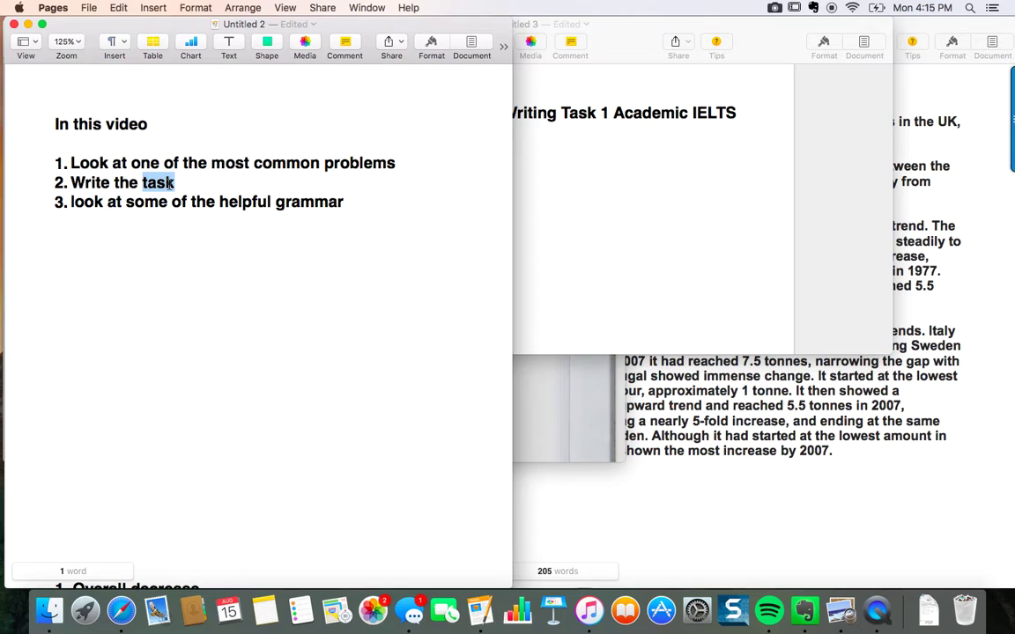
left_click_drag(71, 202, 345, 204)
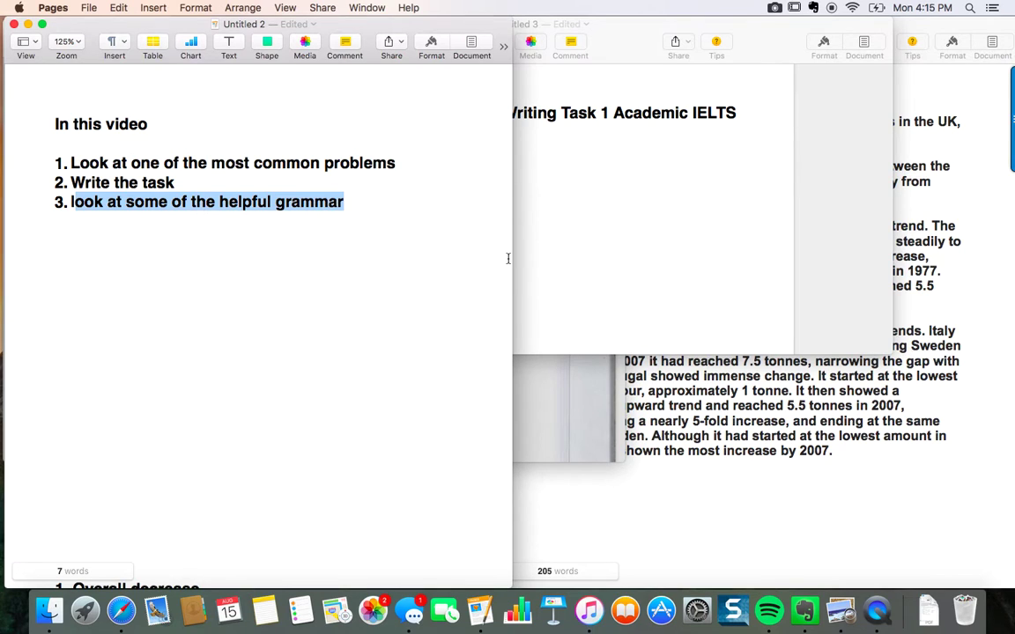
left_click(552, 396)
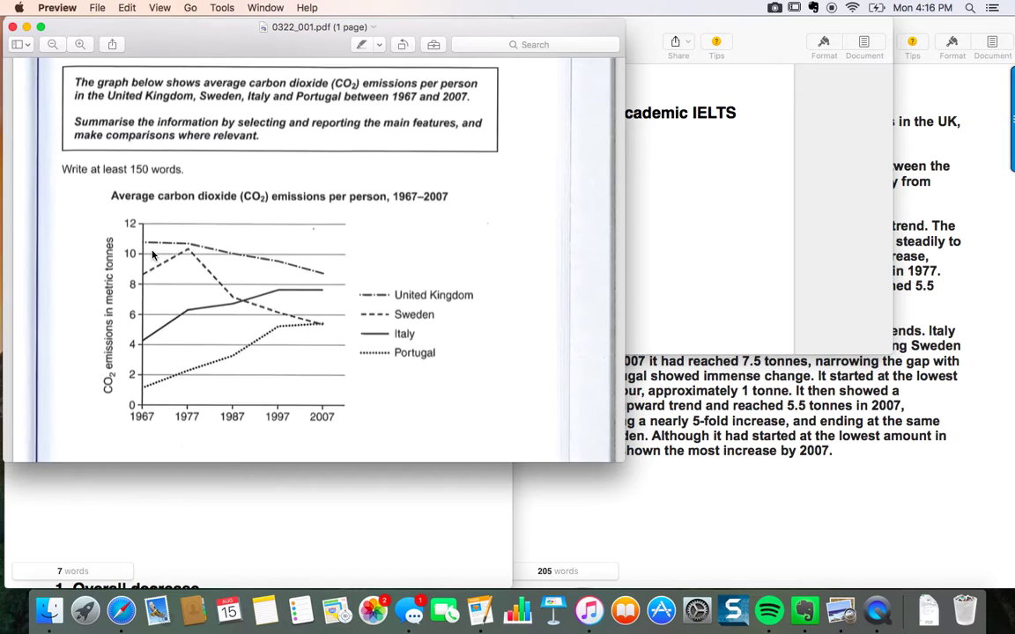
left_click(147, 416)
key("super+a")
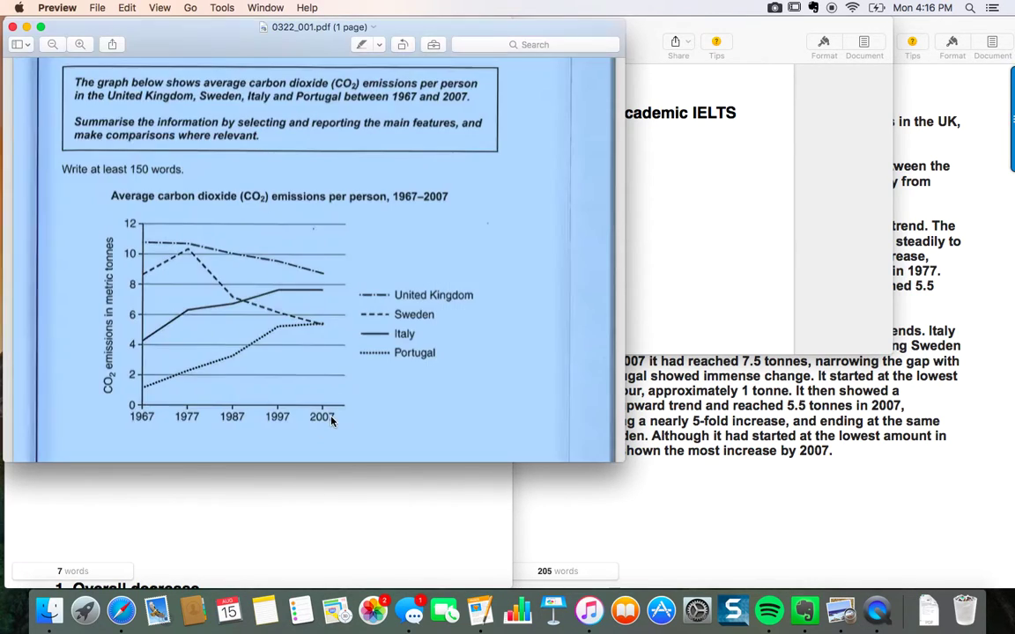
left_click(324, 409)
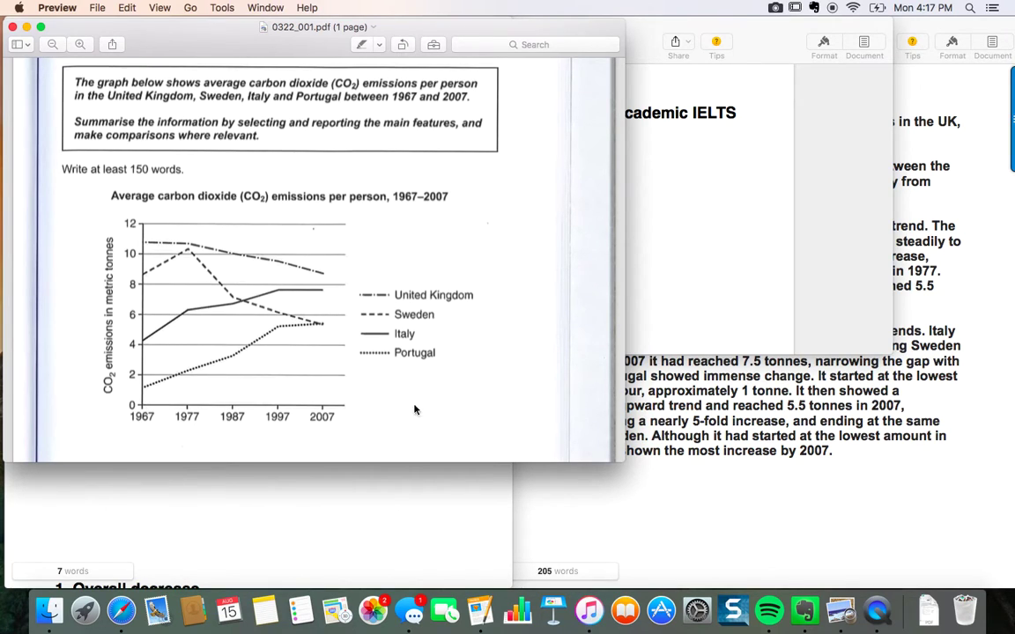
Extend the first note to read 'Overall decrease by 1 million tonnes'
left_click(283, 466)
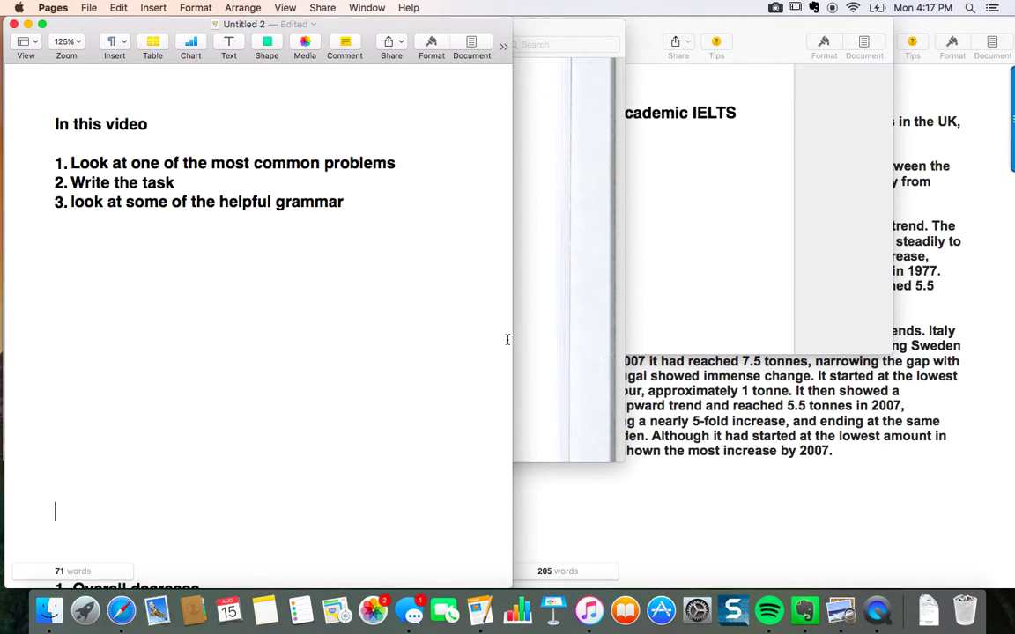
scroll(380, 398, "down", 5)
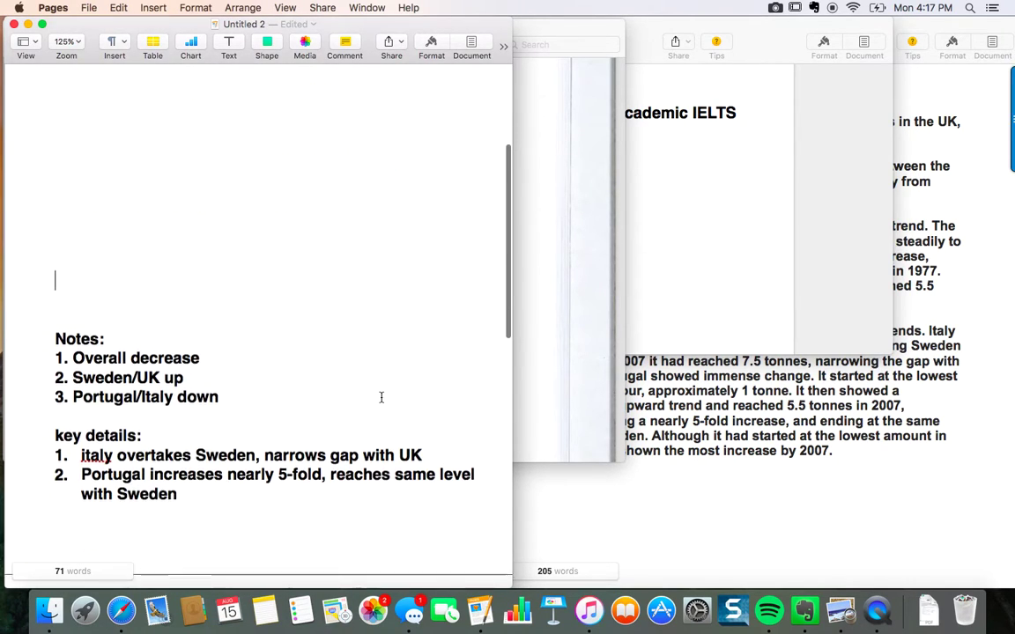
left_click(204, 352)
type("by")
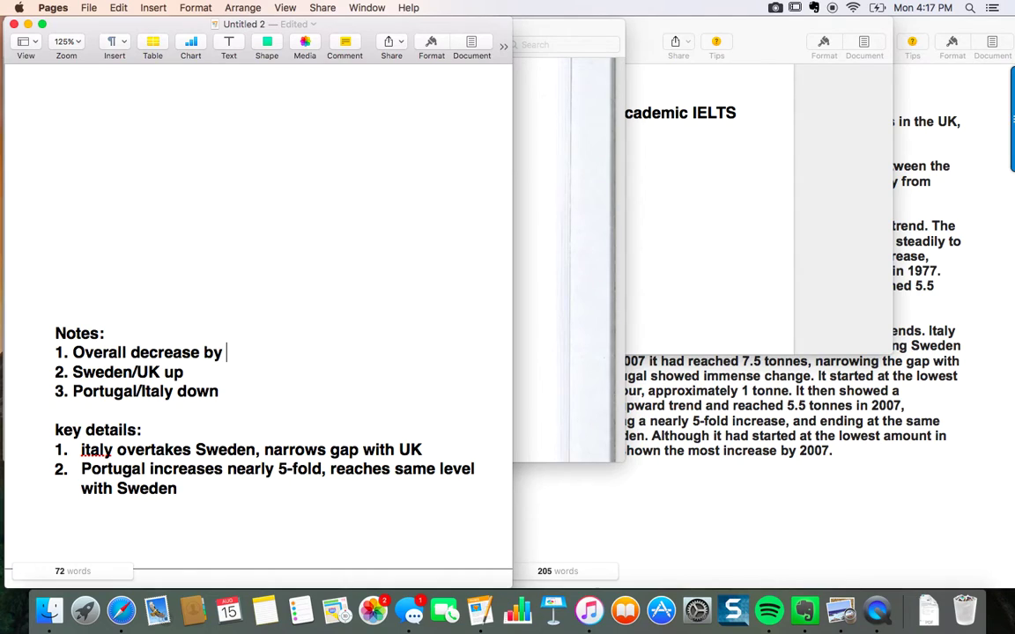
type(" 1 mil")
type("lion tonnes")
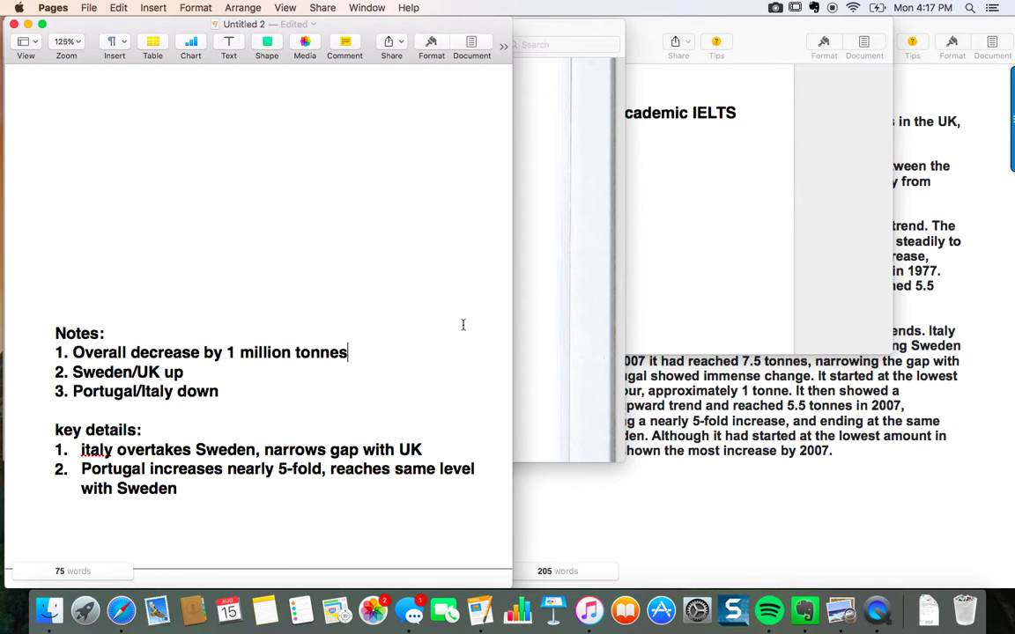
left_click(521, 324)
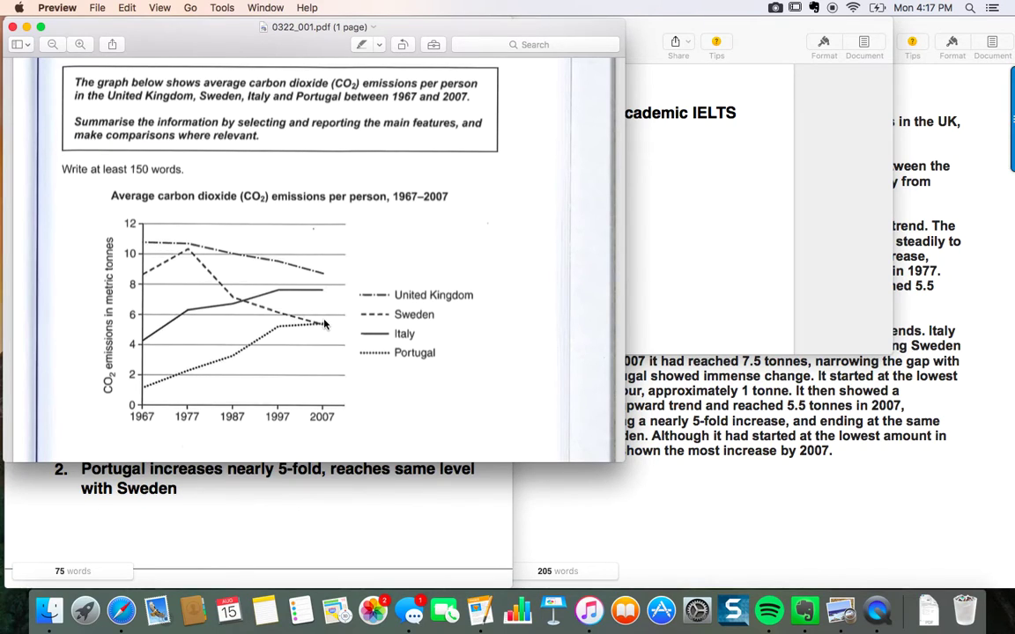
Add '(UK is the biggest)' after 'Sweden/UK up' in the second note
left_click(304, 483)
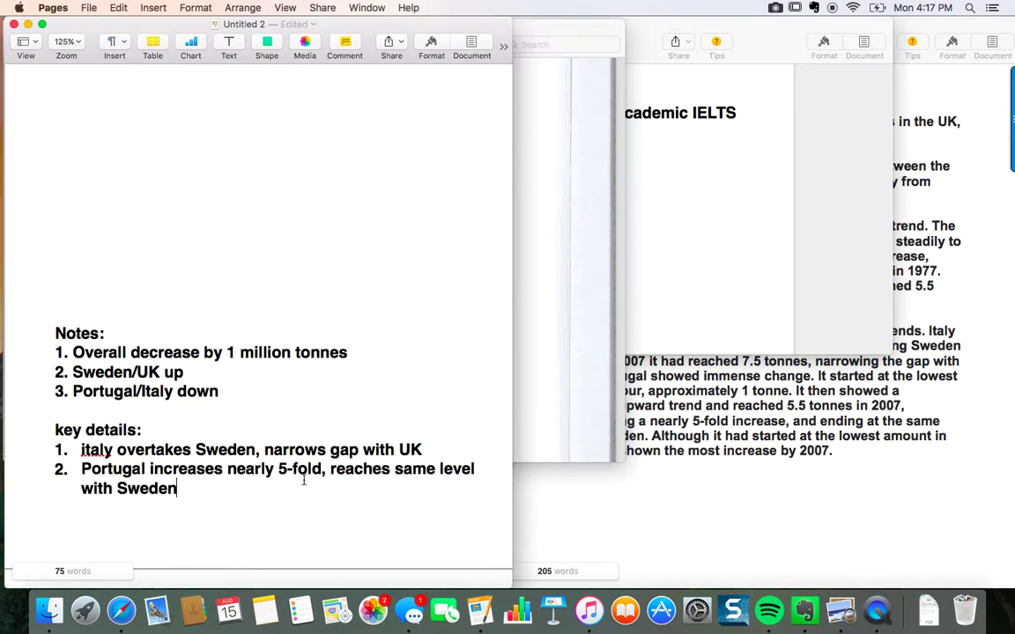
left_click(244, 372)
type("(UK")
type("is the biggest")
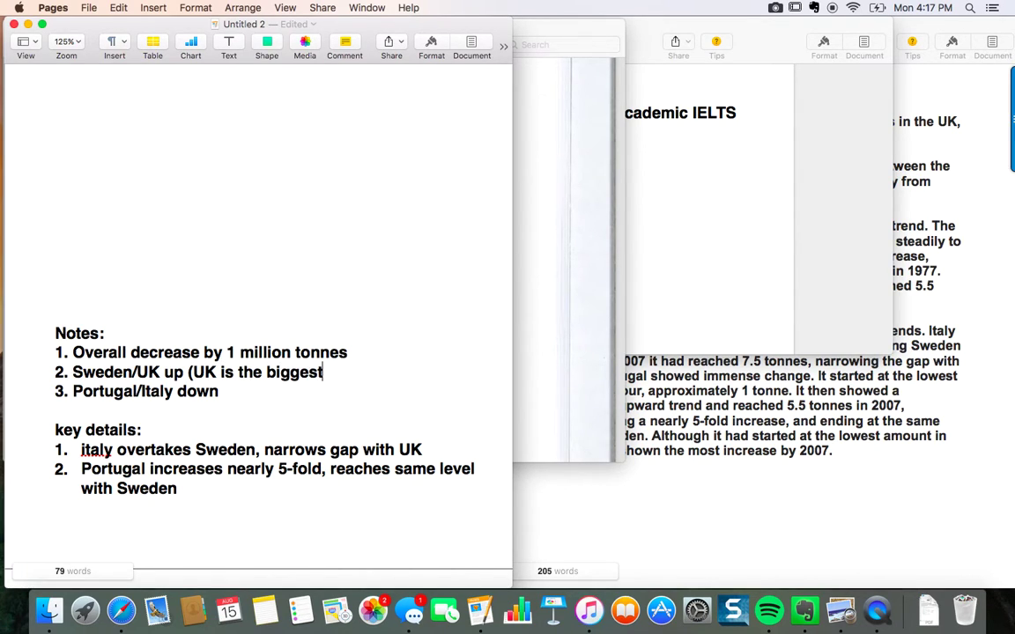
type(")")
left_click(518, 280)
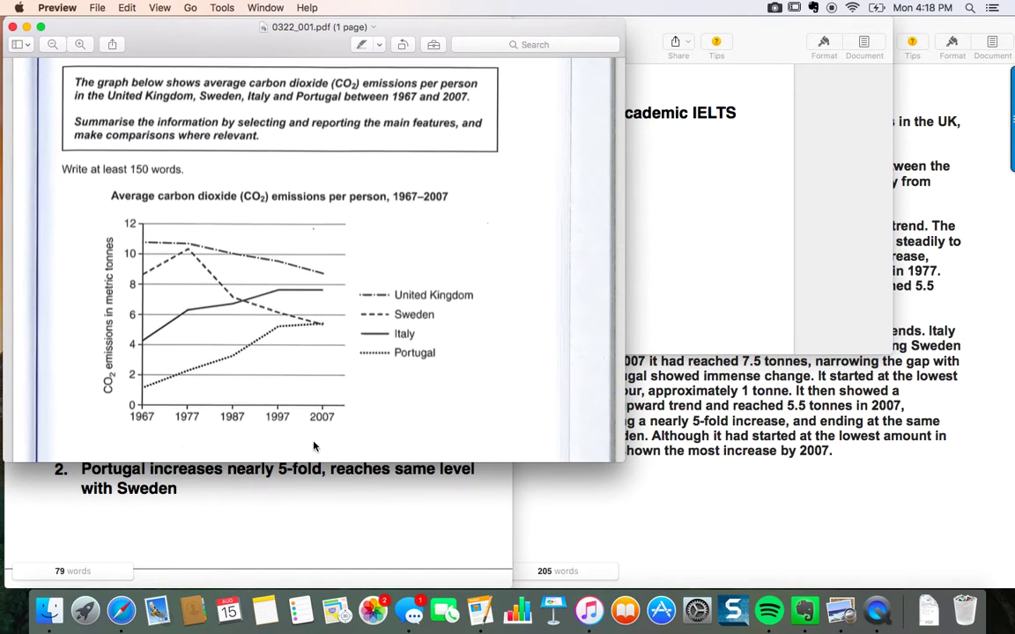
Place the notes beside the graph and append ', but is still the lowest' after 'with Sweden'
left_click(322, 564)
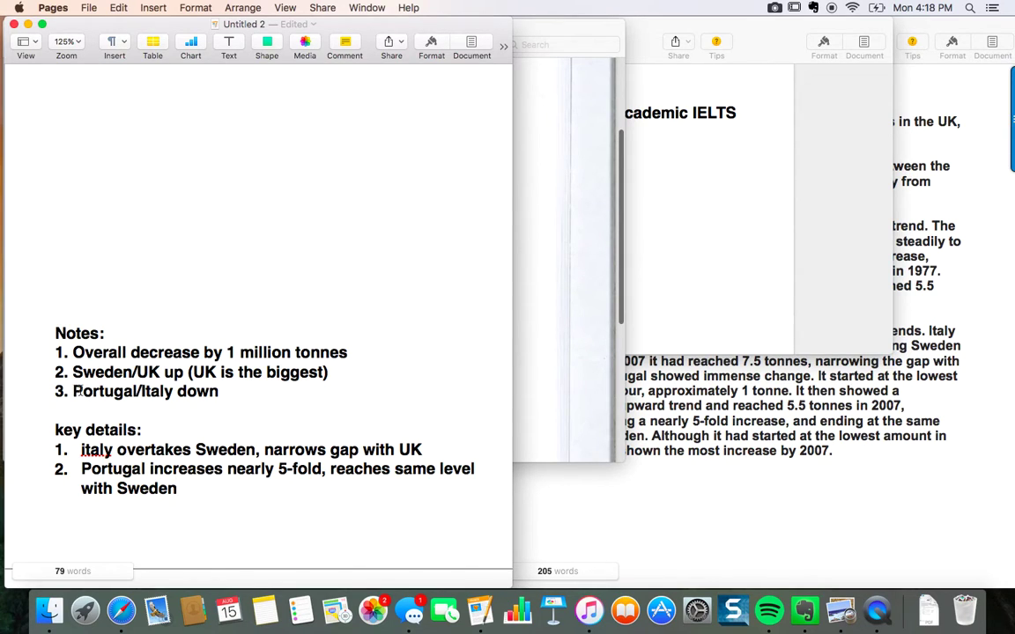
left_click_drag(81, 450, 338, 452)
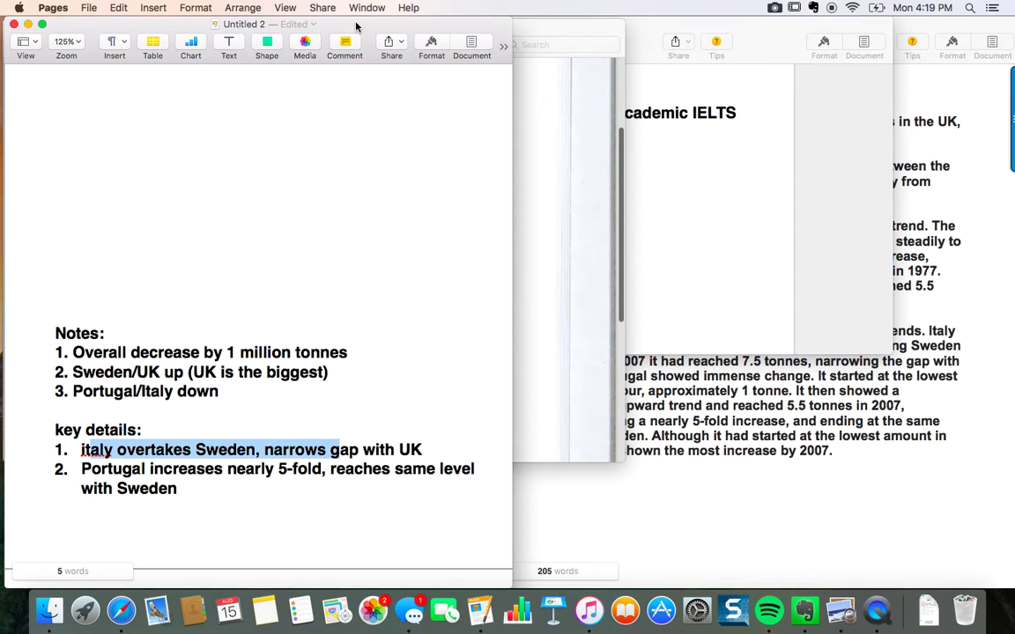
mouse_move(356, 20)
left_mouse_down()
mouse_move(718, 108)
mouse_move(717, 91)
left_mouse_up()
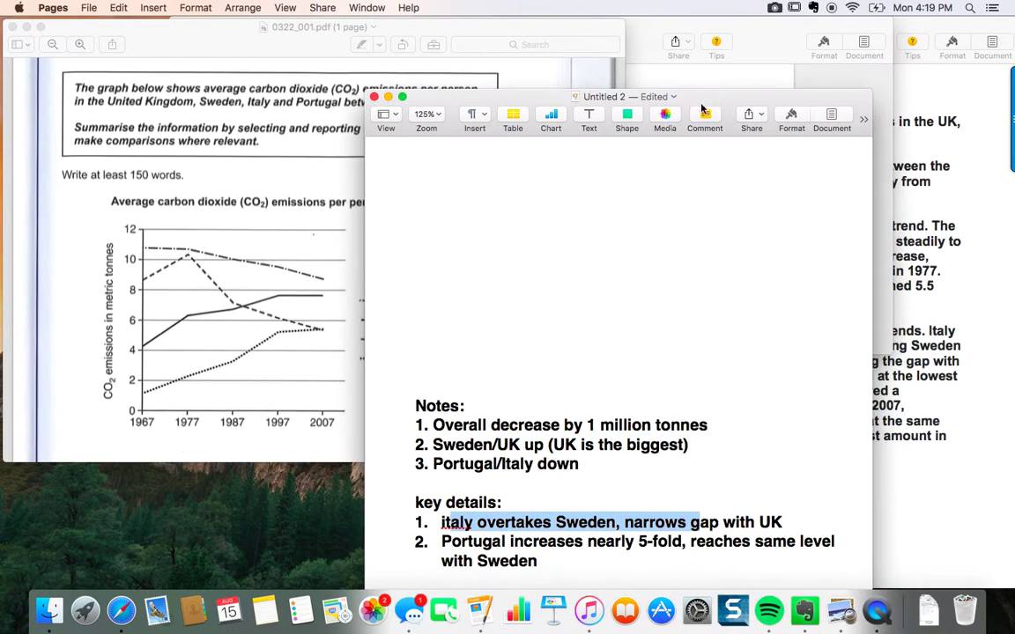
left_click(319, 291)
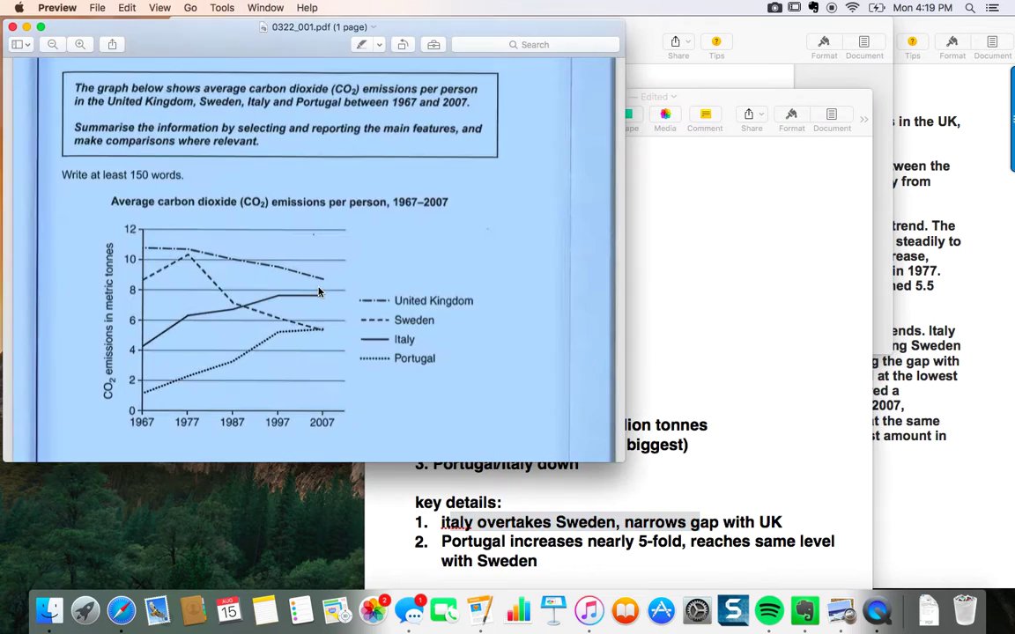
key("super+ctrl+t")
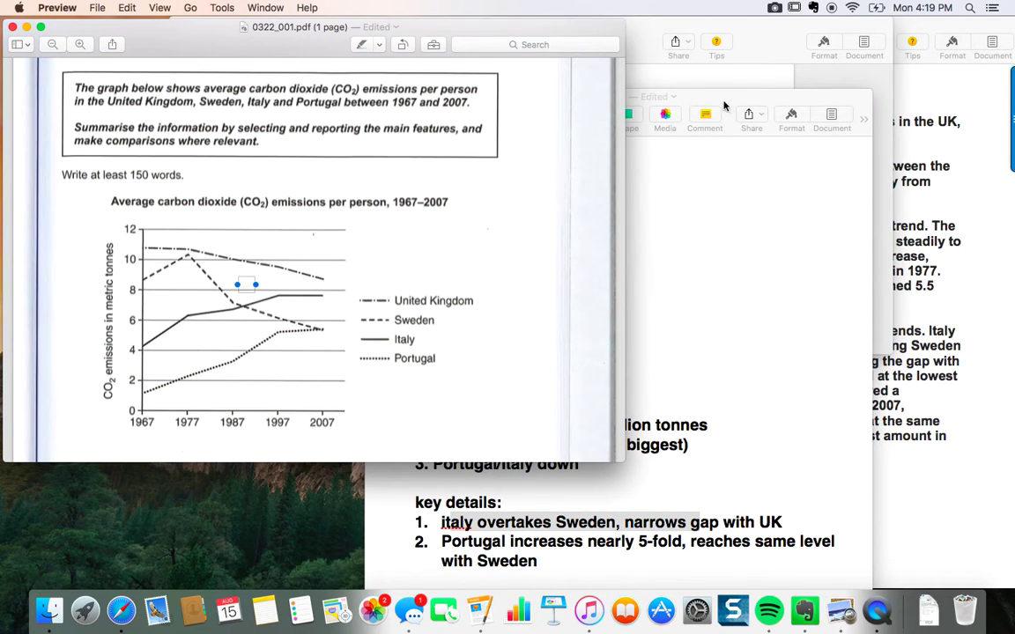
left_click_drag(653, 97, 328, 24)
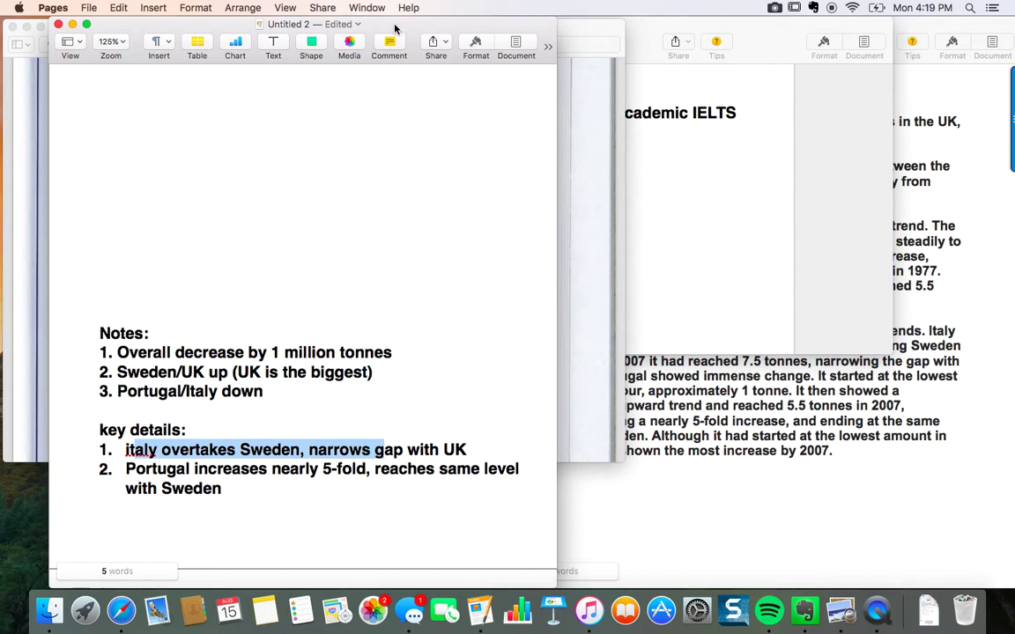
left_click_drag(356, 25, 796, 24)
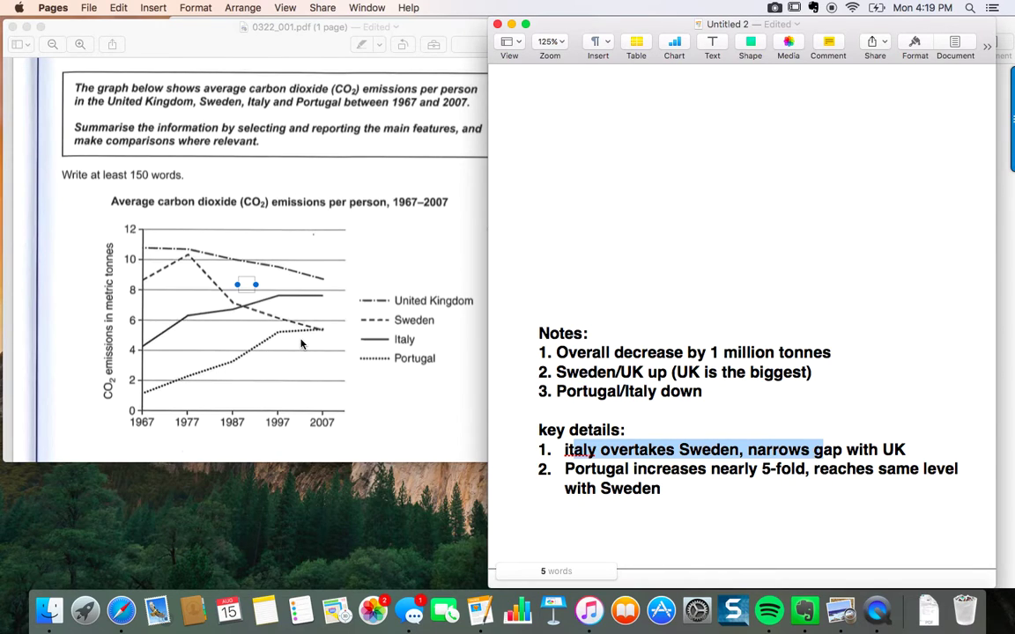
left_click(679, 490)
type(", but i")
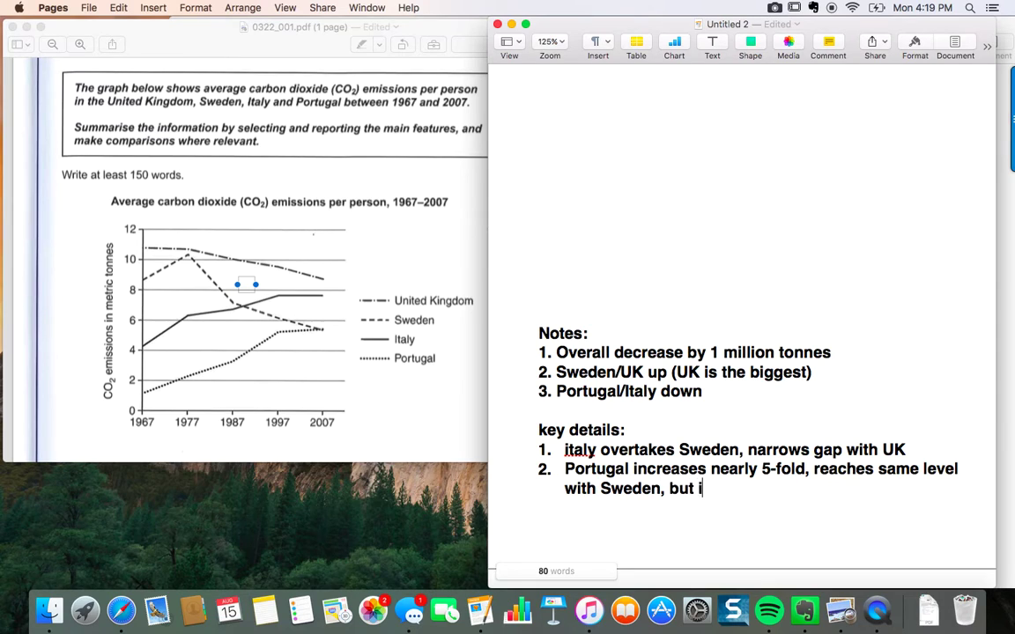
type("s still the ")
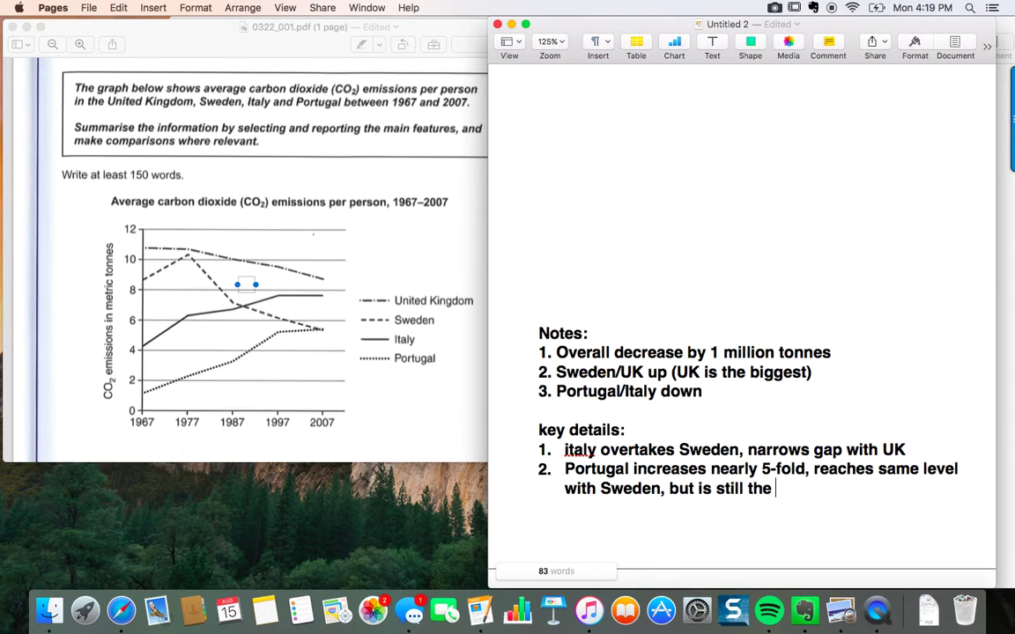
type("lowest")
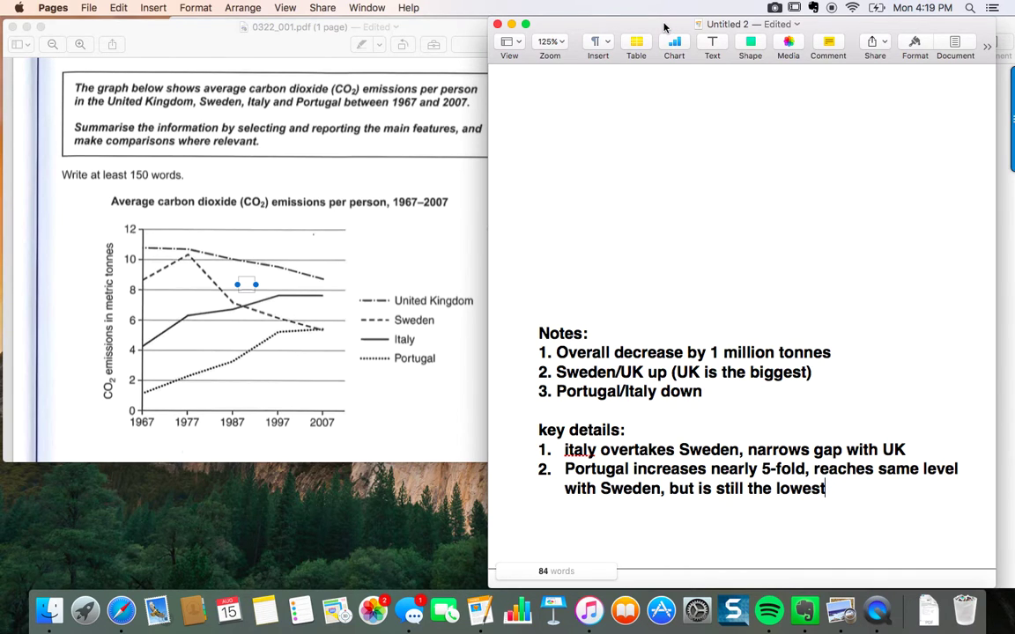
Arrange the task graph and model answer side by side, moving the notes windows aside
left_click_drag(656, 24, 401, 18)
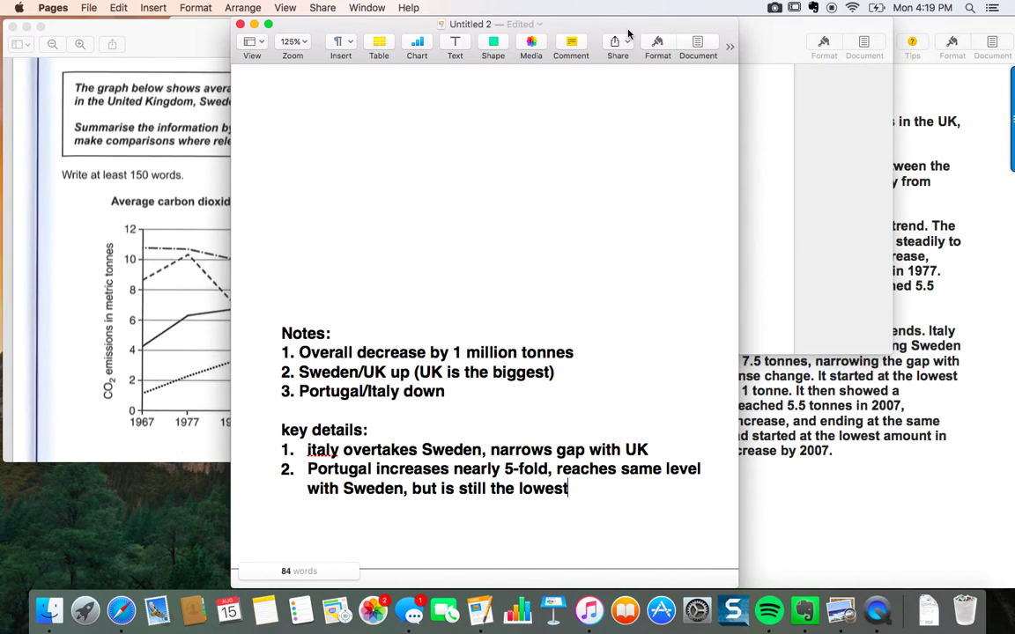
left_click_drag(628, 34, 433, 28)
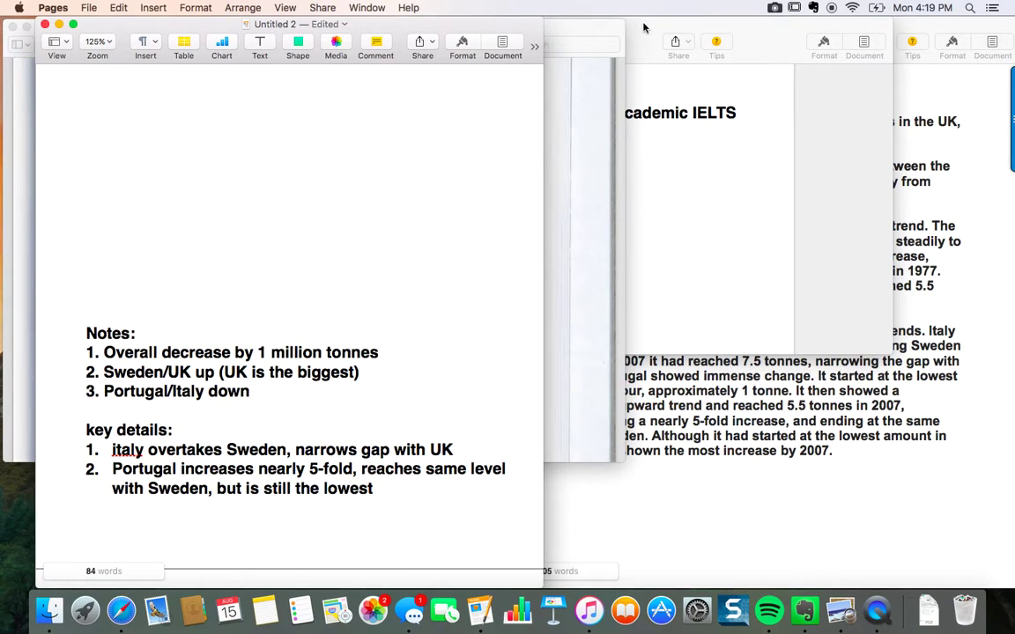
left_click_drag(643, 28, 551, 581)
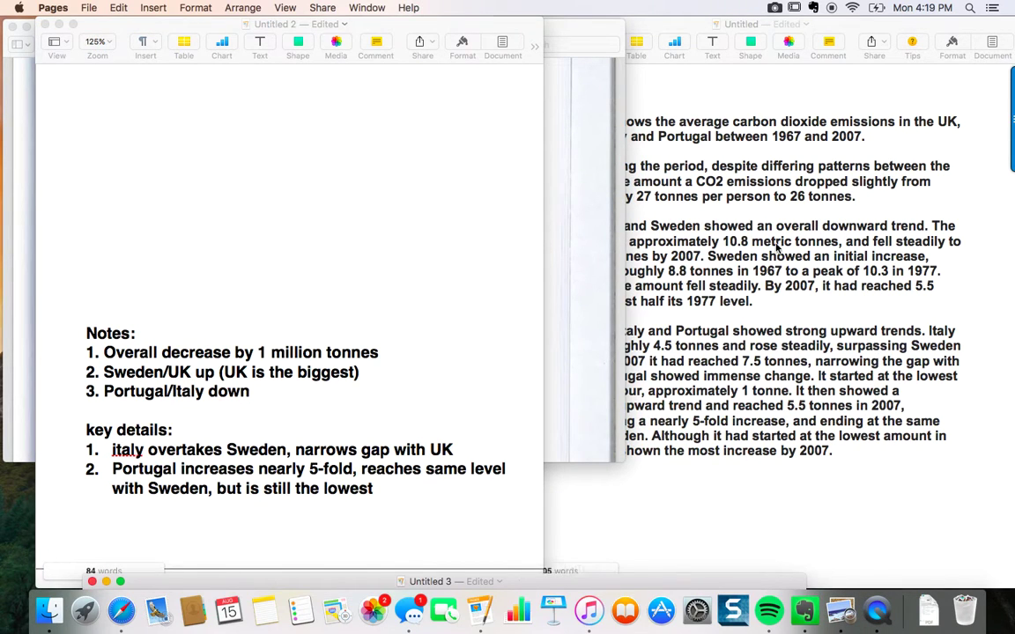
left_click(673, 205)
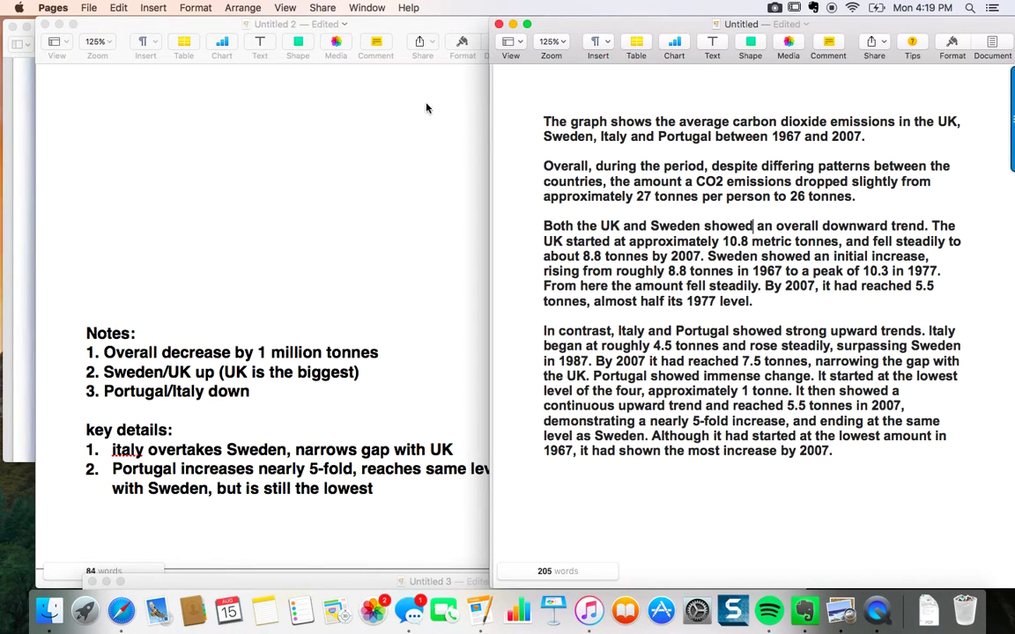
left_click(26, 185)
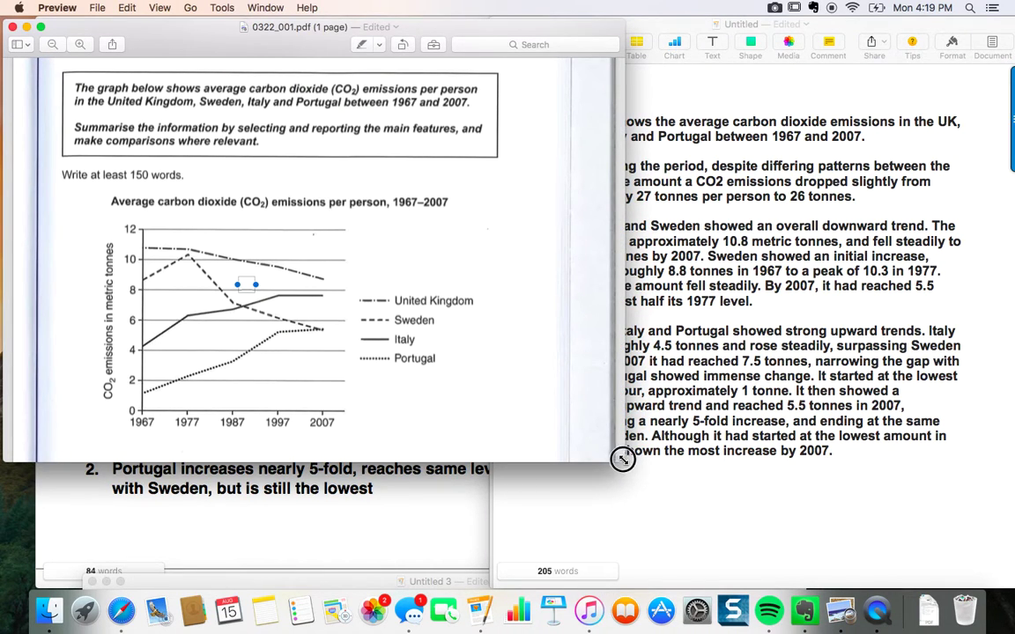
left_click_drag(620, 457, 518, 469)
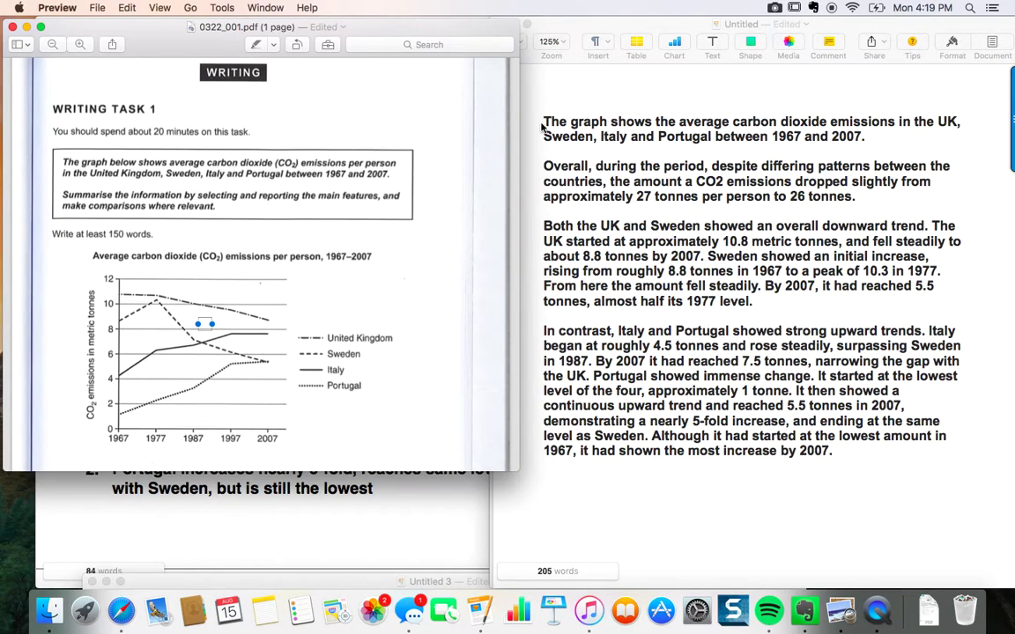
left_click(491, 115)
Highlight the answer's opening sentence and the word 'Overall' for review
mouse_move(539, 118)
left_mouse_down()
mouse_move(636, 134)
mouse_move(863, 136)
left_mouse_up()
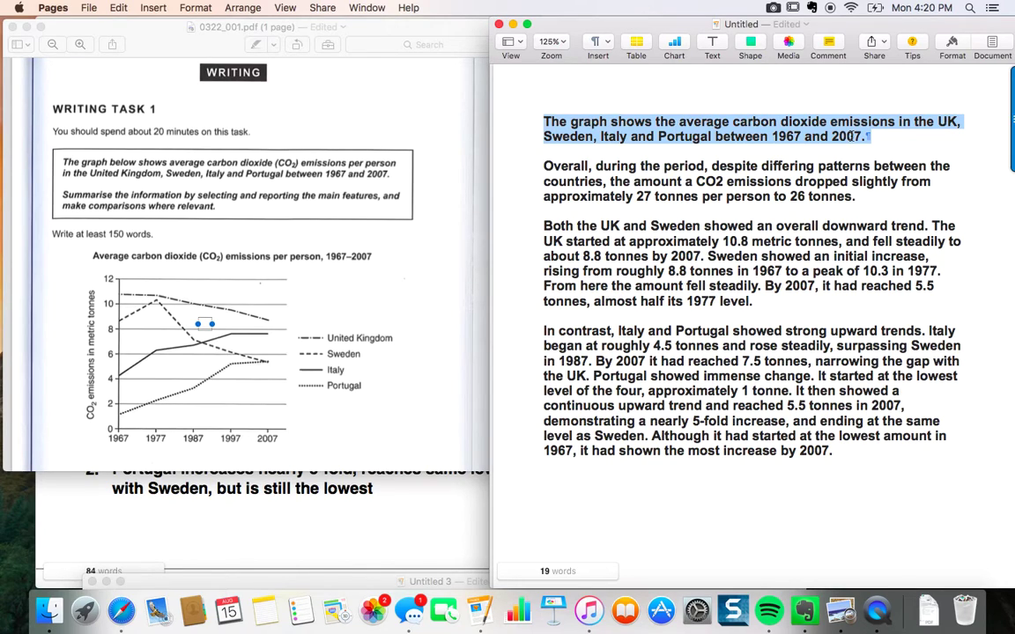
left_click(864, 138)
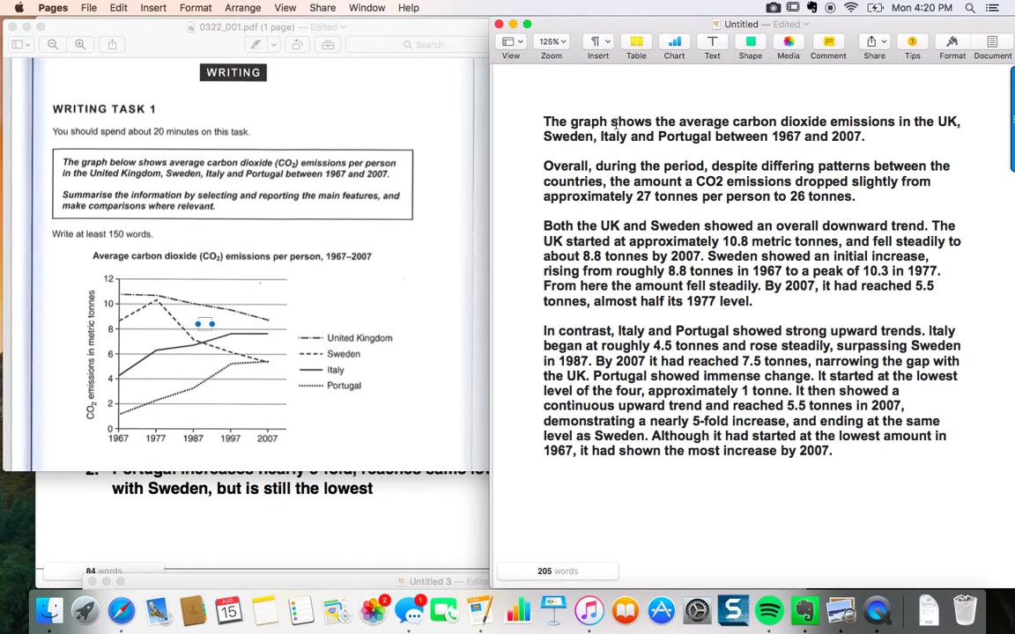
left_click_drag(544, 122, 875, 137)
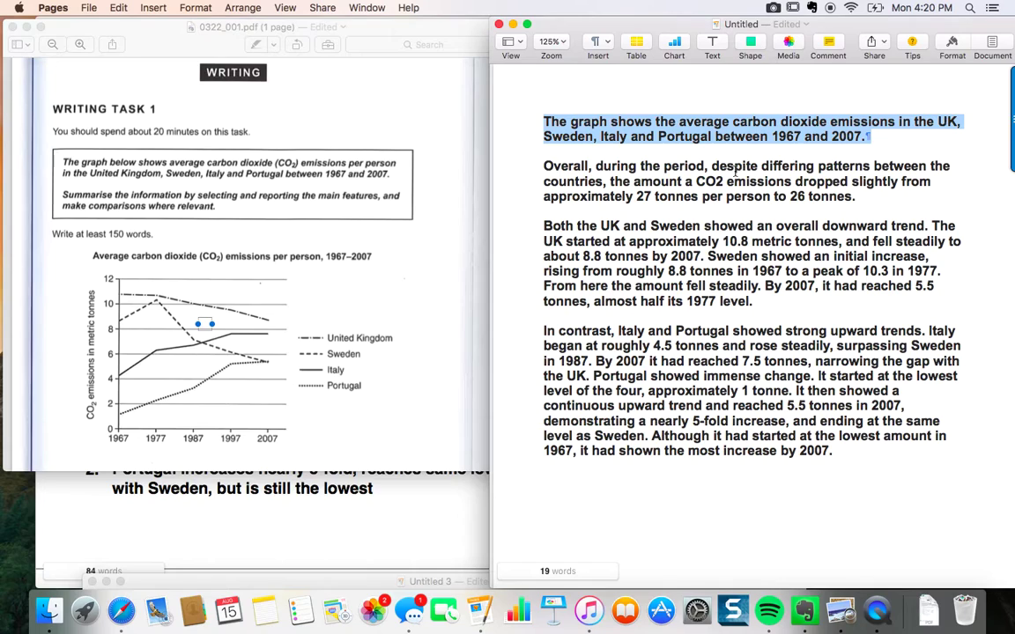
double_click(558, 166)
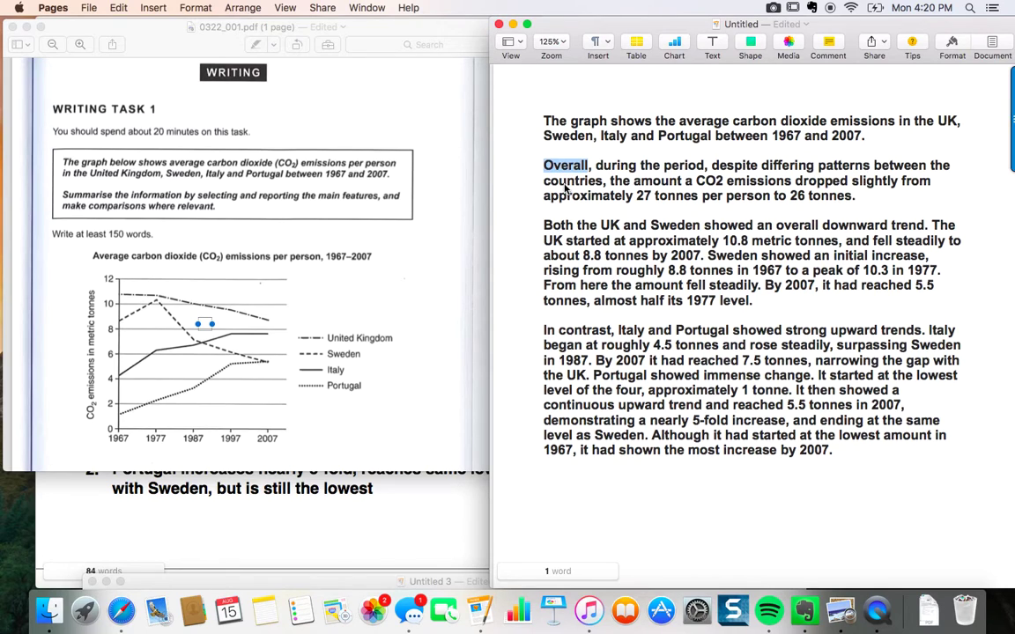
scroll(564, 183, "down", 1)
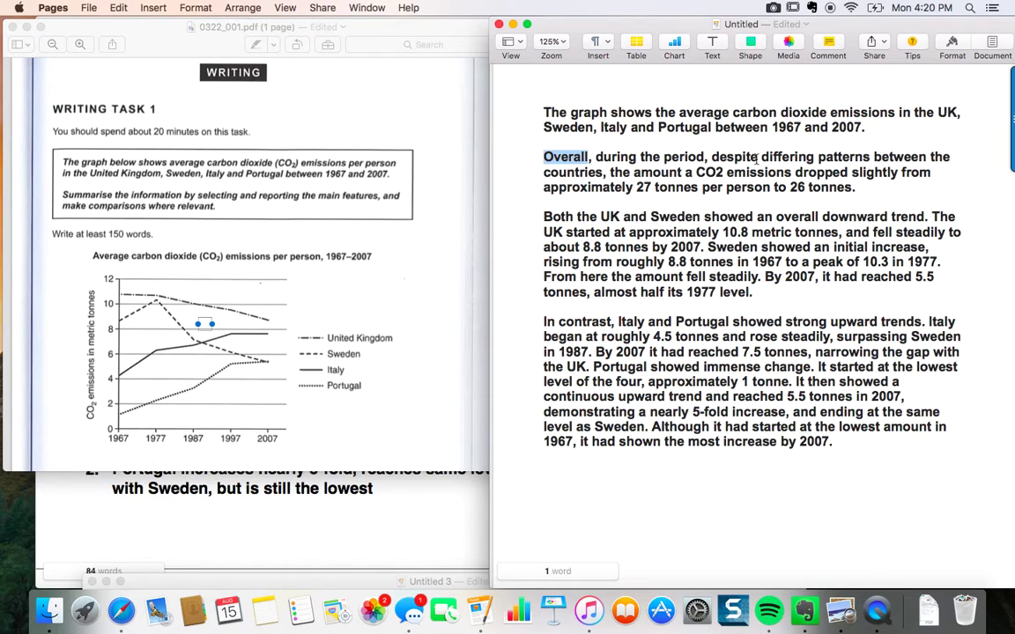
left_click(727, 156)
Review the overview sentence's 'despite differing patterns' clause and its 26 tonnes clause
mouse_move(713, 157)
left_mouse_down()
mouse_move(622, 173)
mouse_move(675, 172)
left_mouse_up()
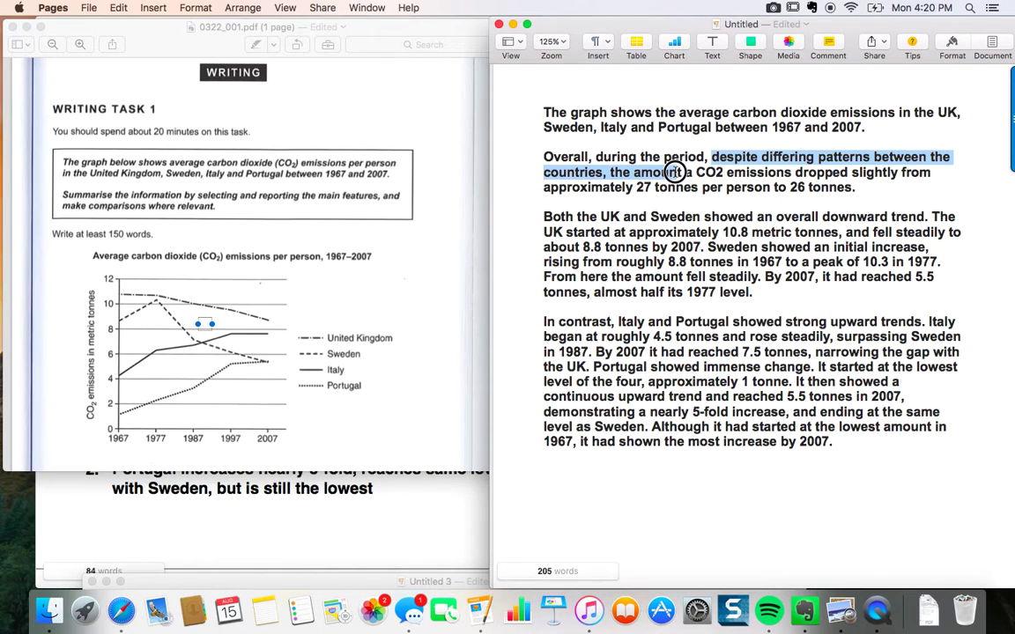
left_click(609, 173)
mouse_move(610, 173)
left_mouse_down()
mouse_move(783, 174)
mouse_move(692, 188)
mouse_move(857, 189)
left_mouse_up()
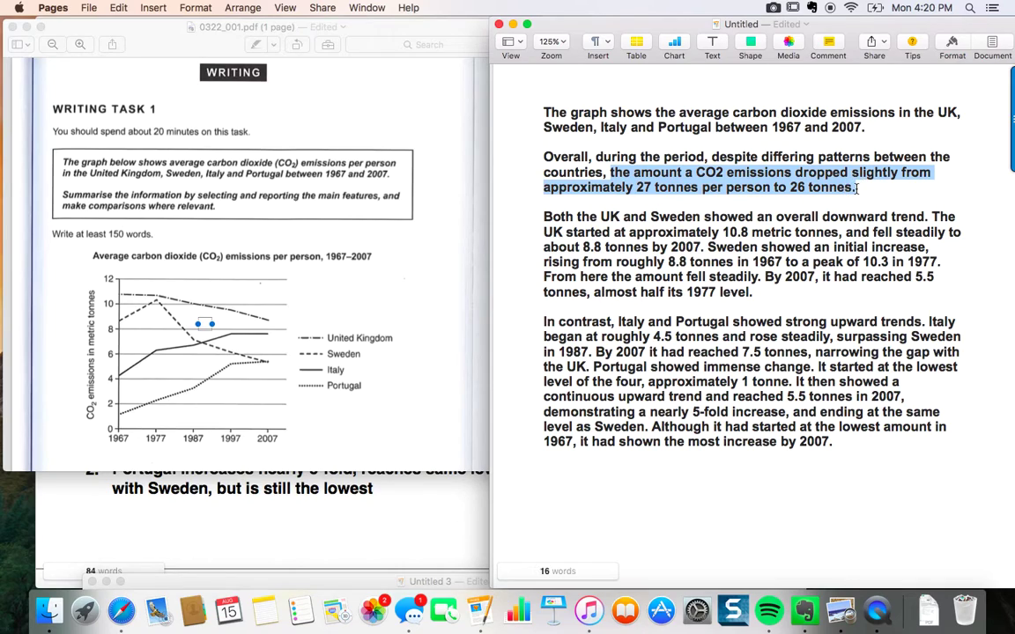
left_click(754, 190)
left_click_drag(610, 173, 842, 196)
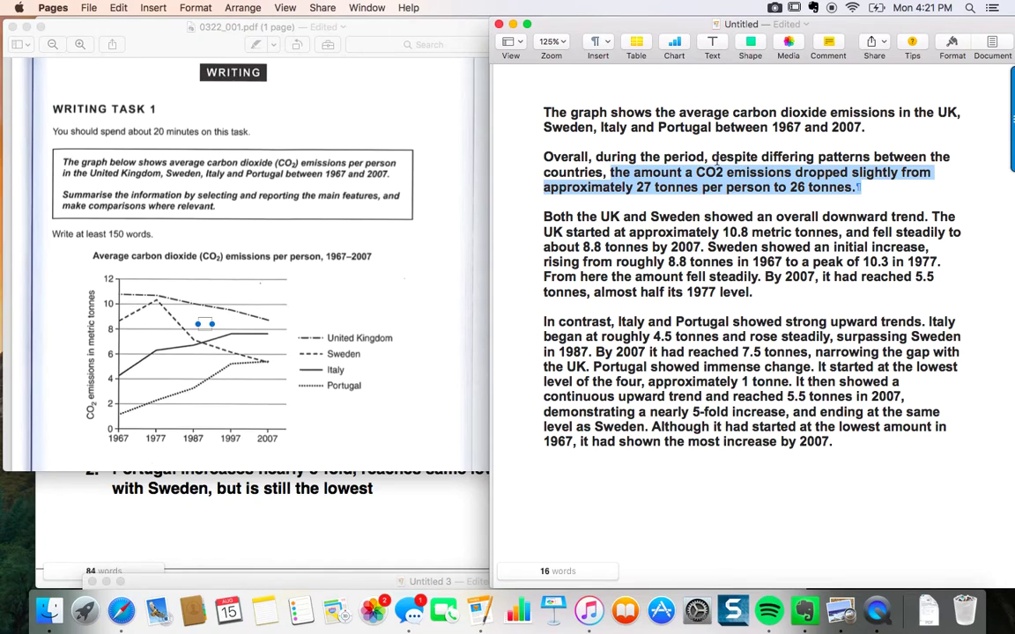
left_click(644, 144)
left_click_drag(712, 157, 606, 174)
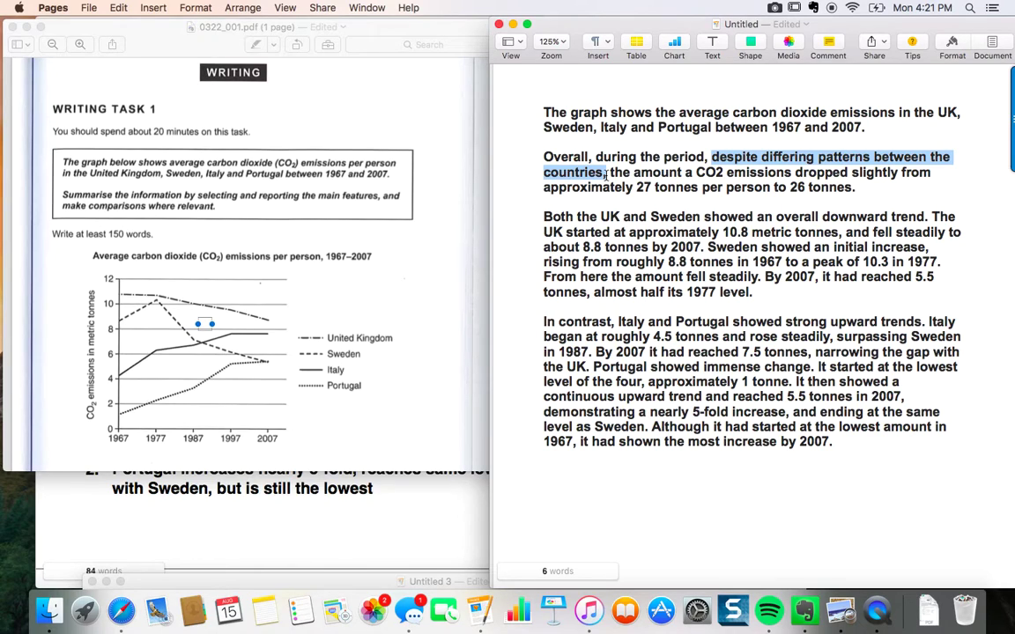
left_click(710, 157)
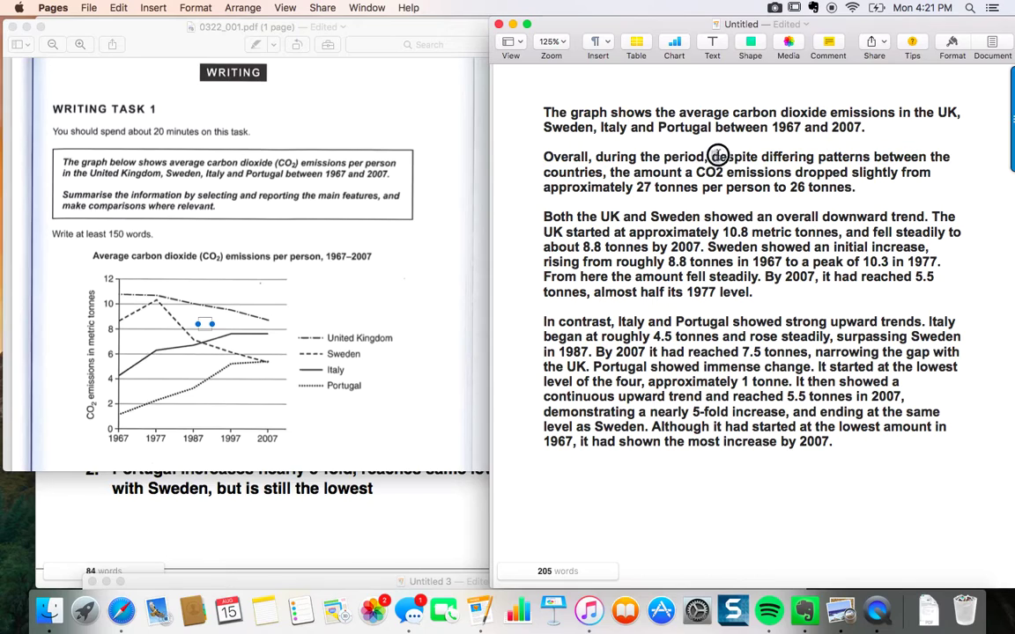
left_click_drag(712, 157, 818, 156)
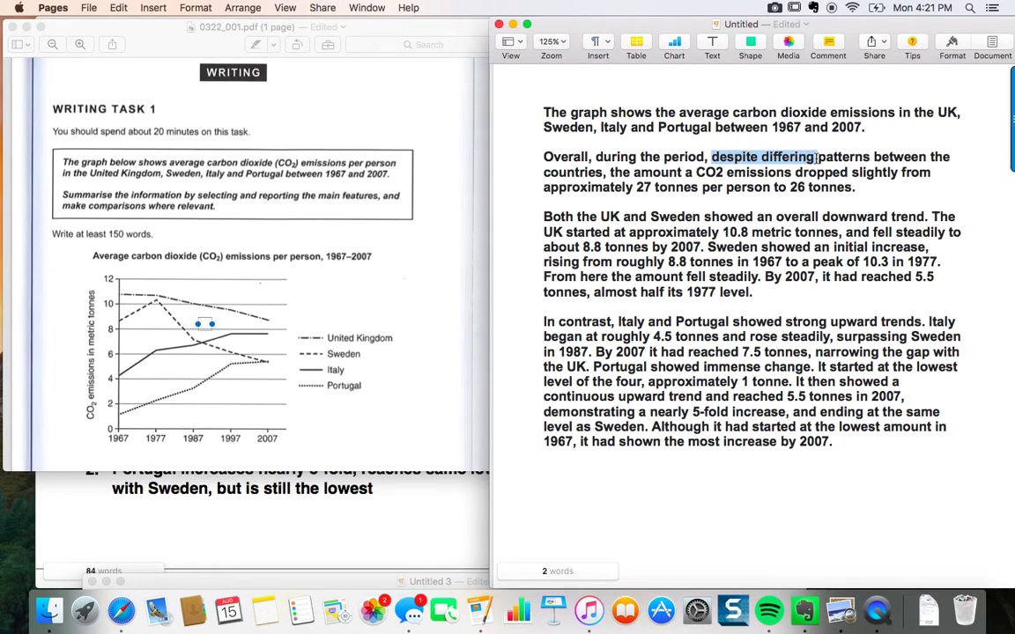
double_click(786, 157)
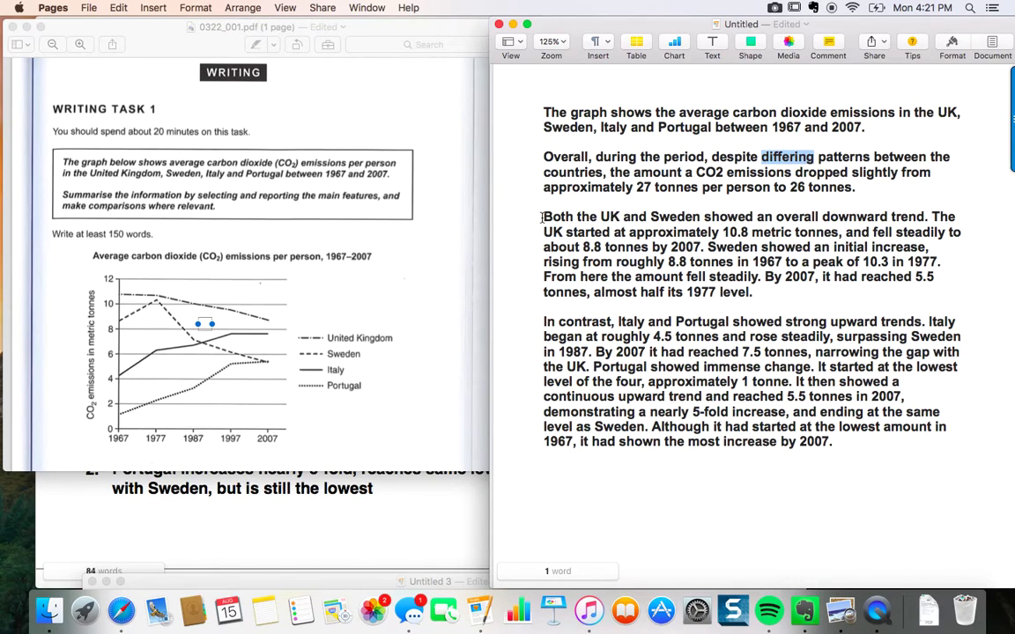
Change 'up' to 'down' in note 2 so it reads 'Sweden/UK down'
left_click_drag(542, 217, 929, 216)
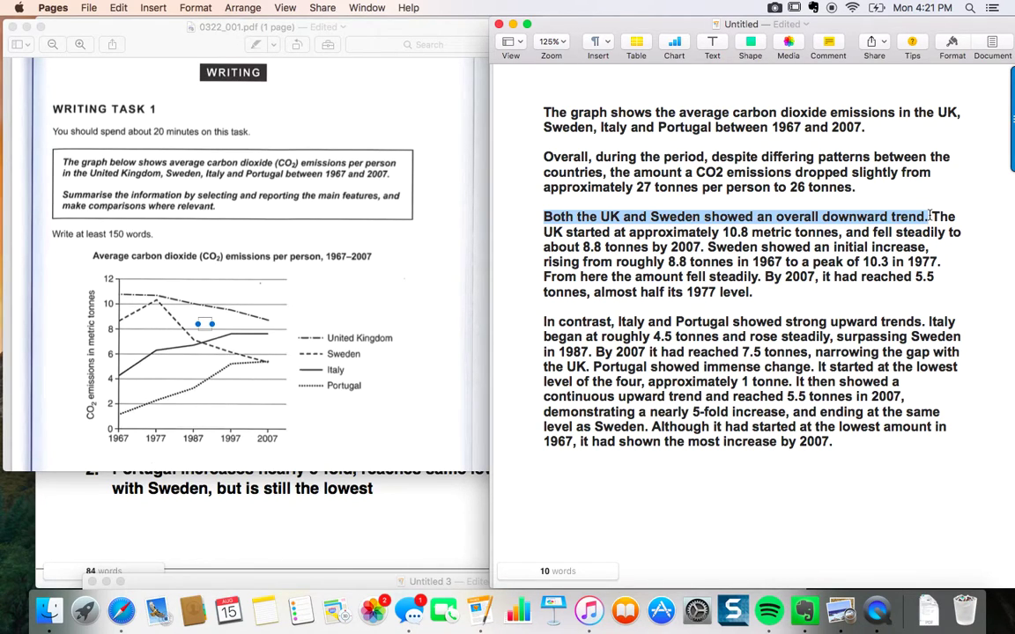
left_click(348, 500)
double_click(205, 372)
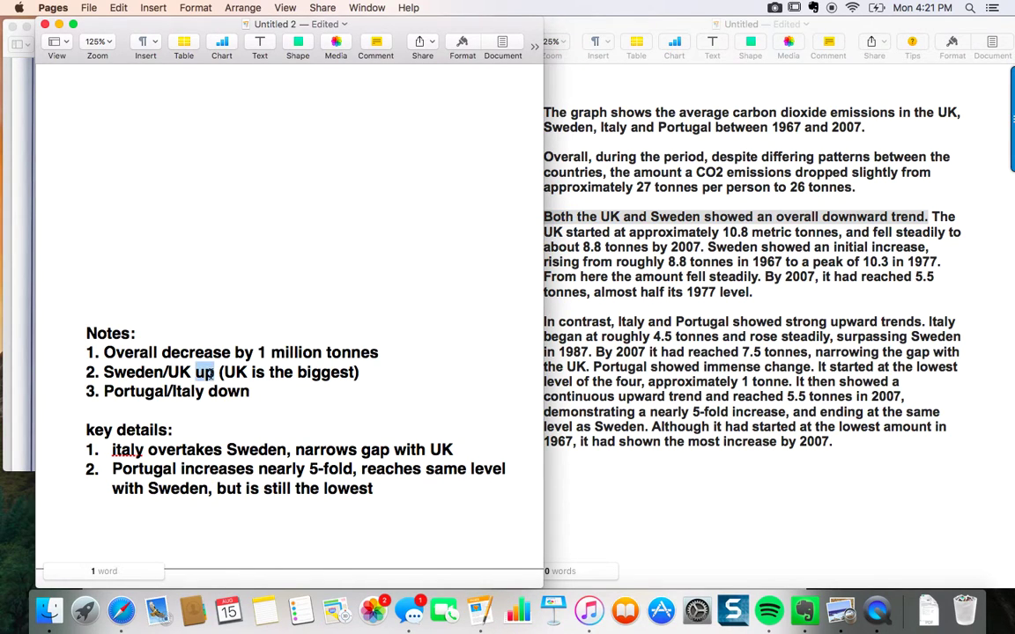
type("down")
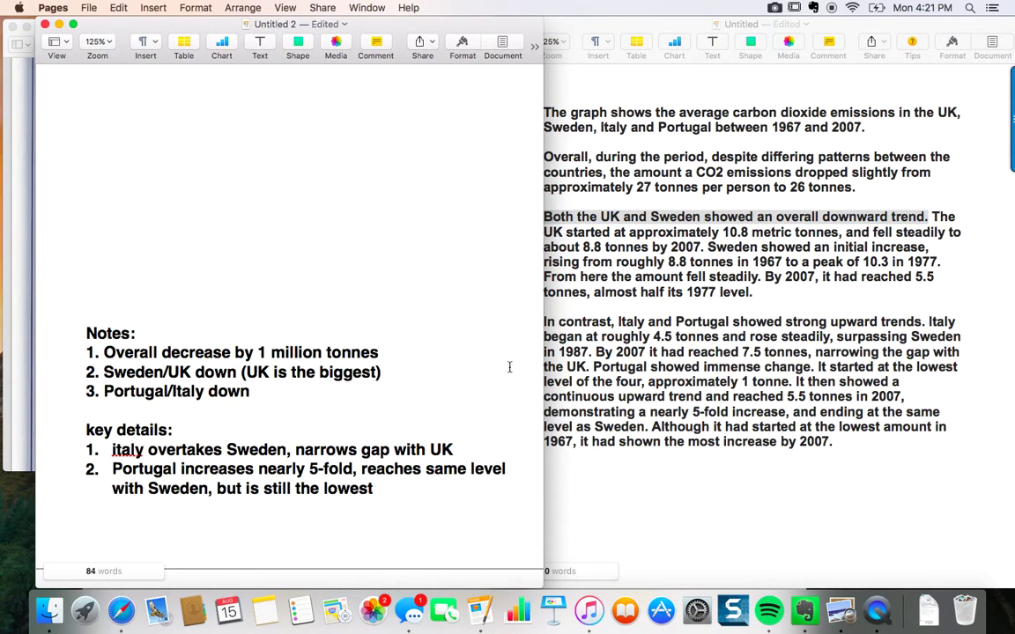
left_click(625, 292)
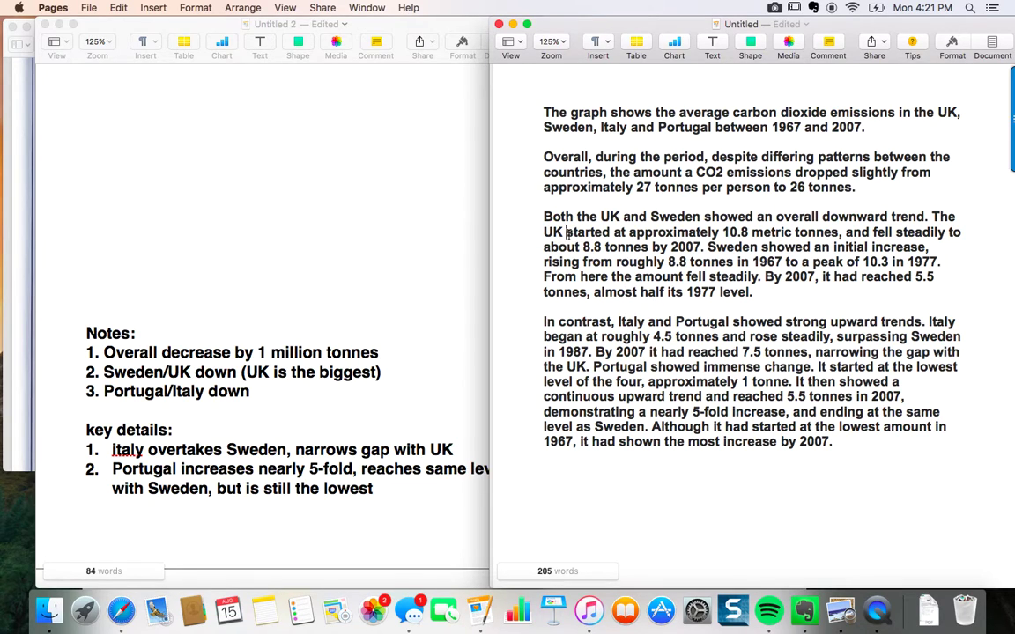
Insert 'at the highest of the group' after 'started' in the UK sentence
left_click(611, 232)
type("at the highe")
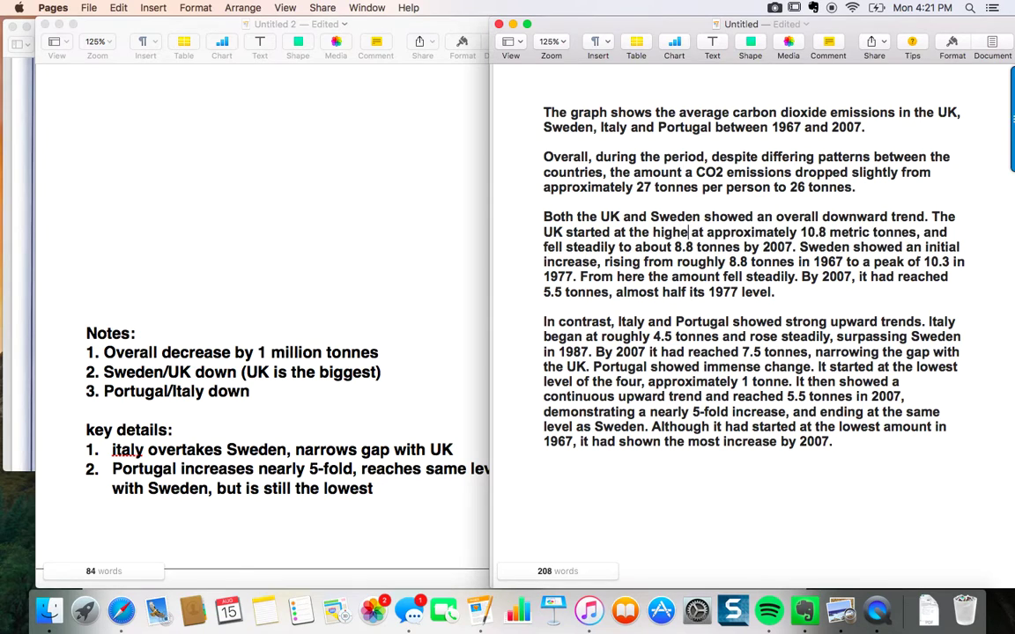
type("st of the group")
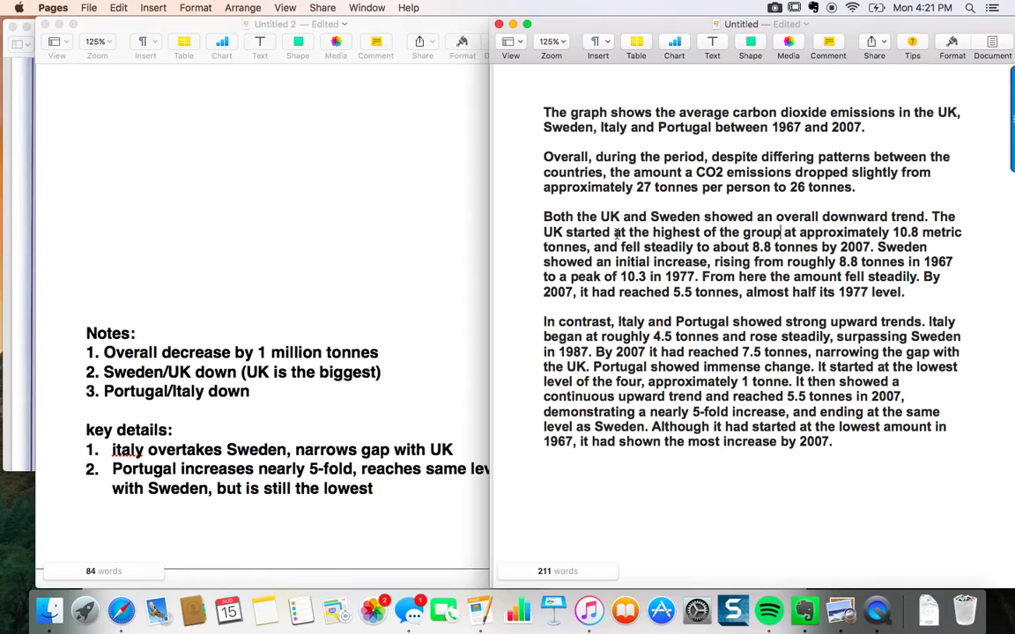
left_click_drag(614, 233, 781, 232)
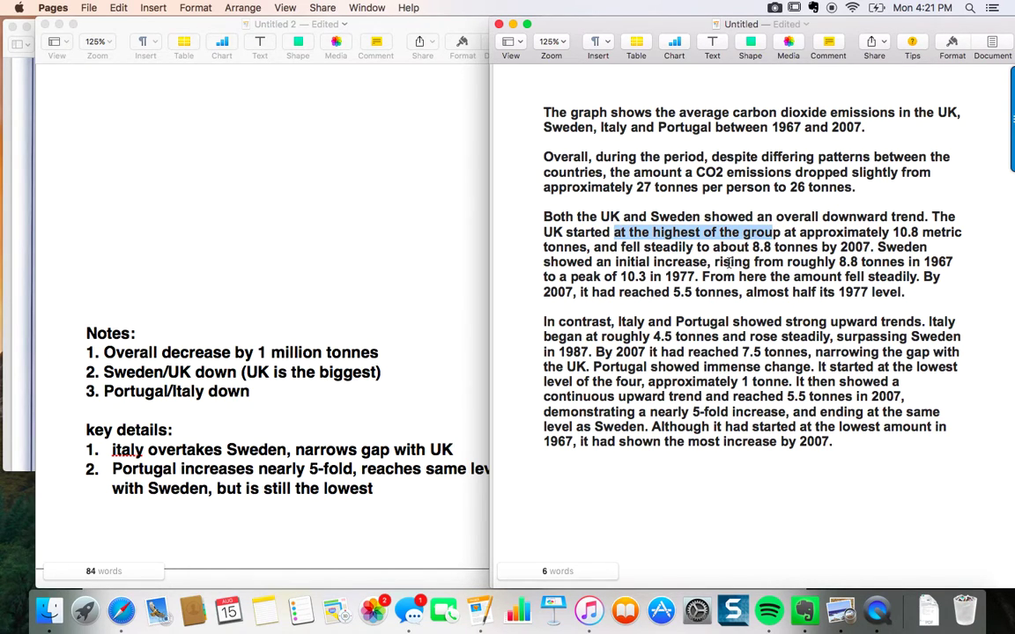
left_click(600, 247)
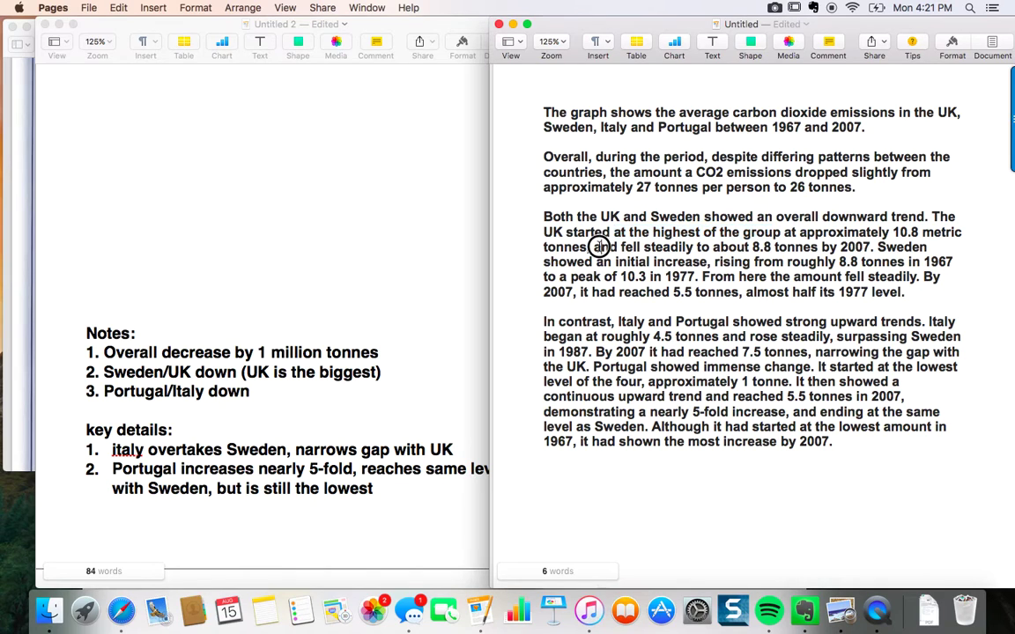
left_click(4, 82)
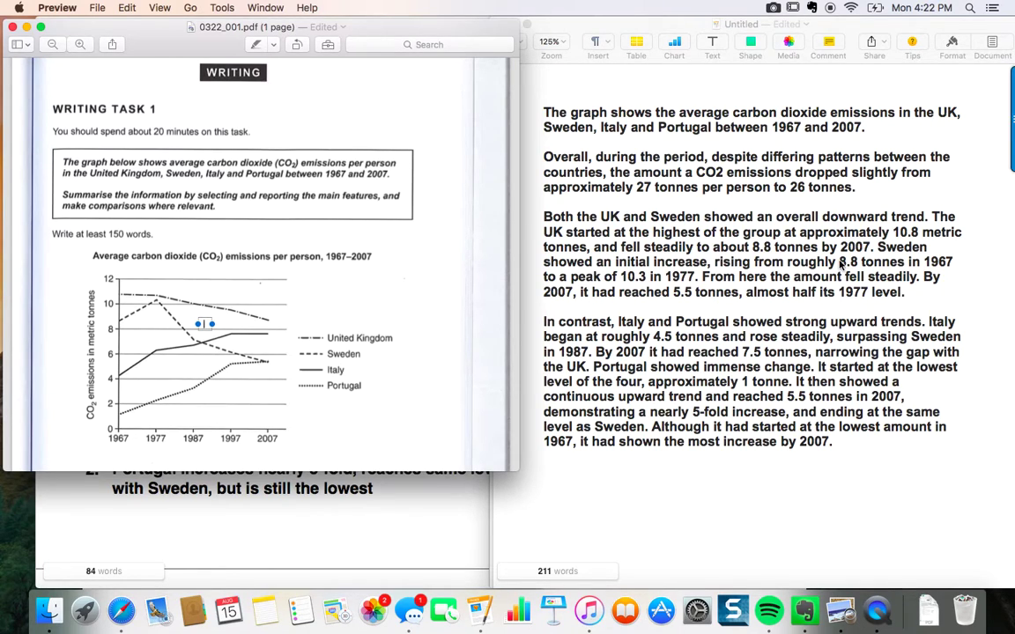
left_click(551, 269)
left_click_drag(544, 261, 749, 264)
left_click(750, 262)
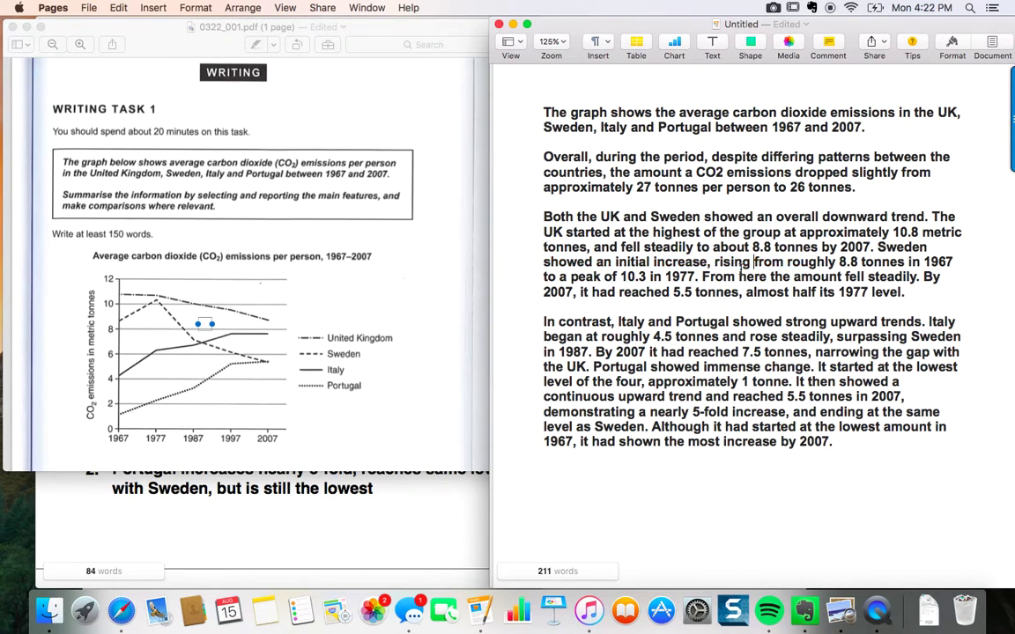
double_click(736, 263)
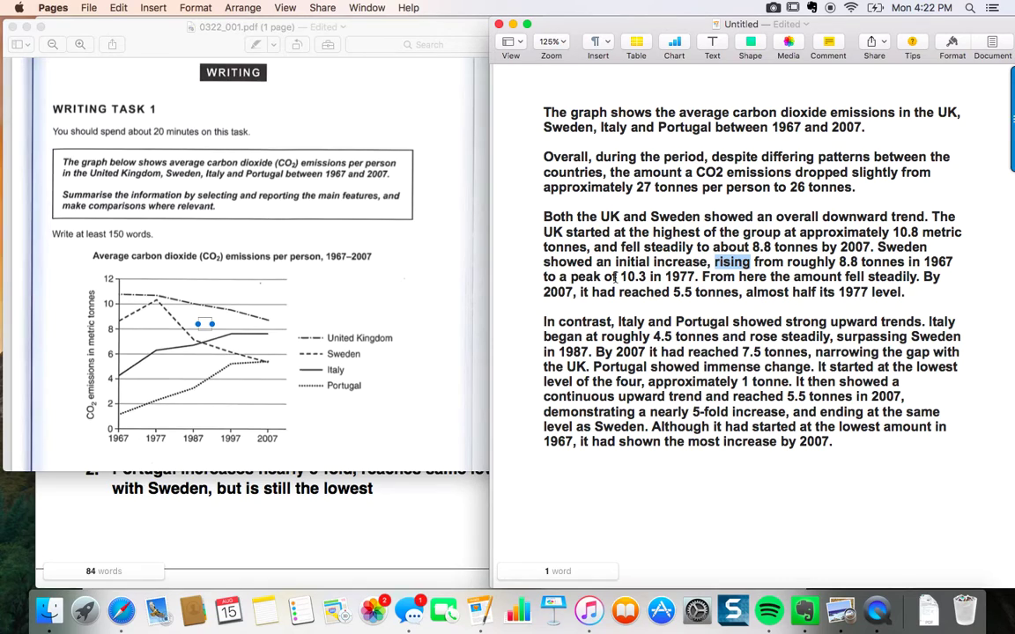
left_click_drag(620, 277, 700, 278)
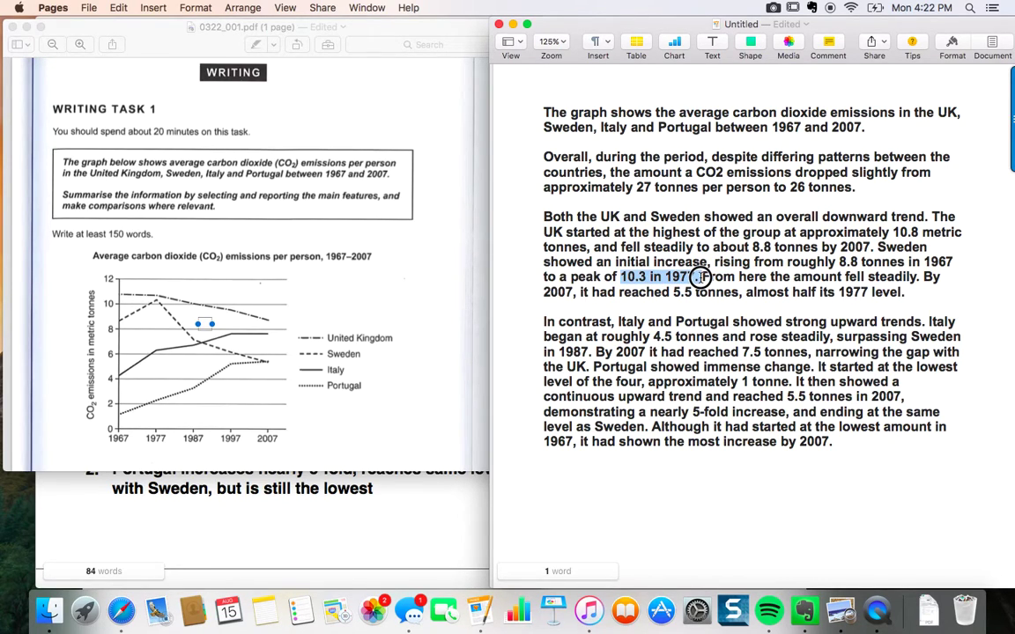
double_click(730, 263)
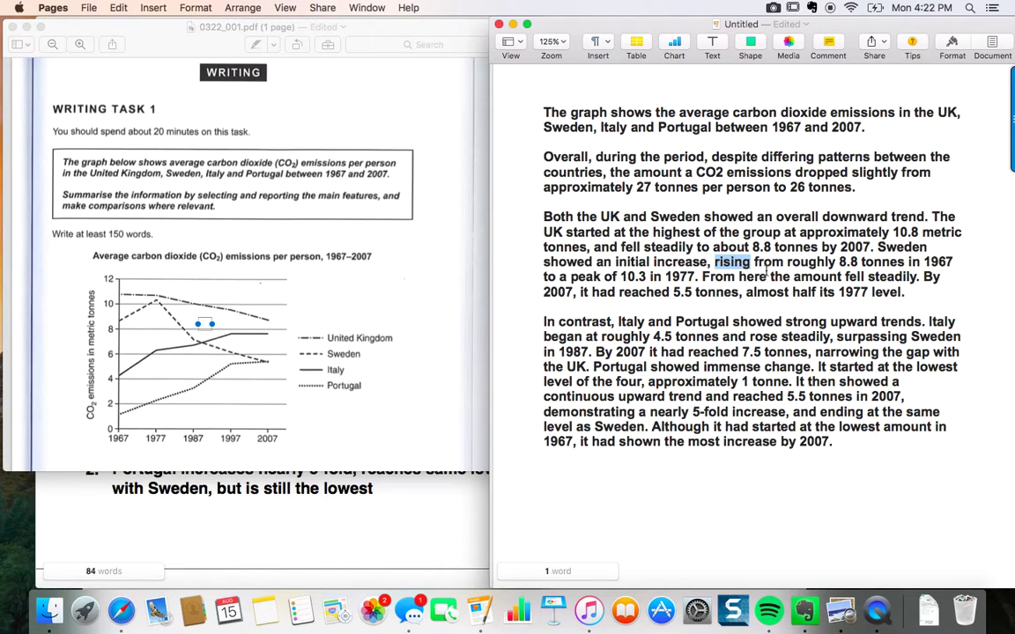
left_click(722, 277)
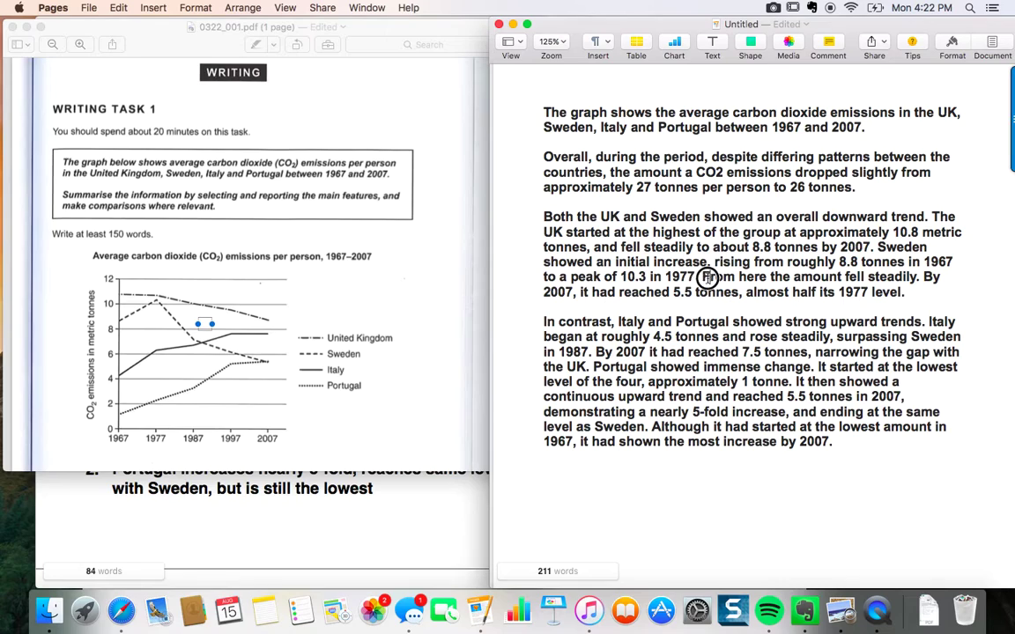
left_click_drag(703, 277, 747, 277)
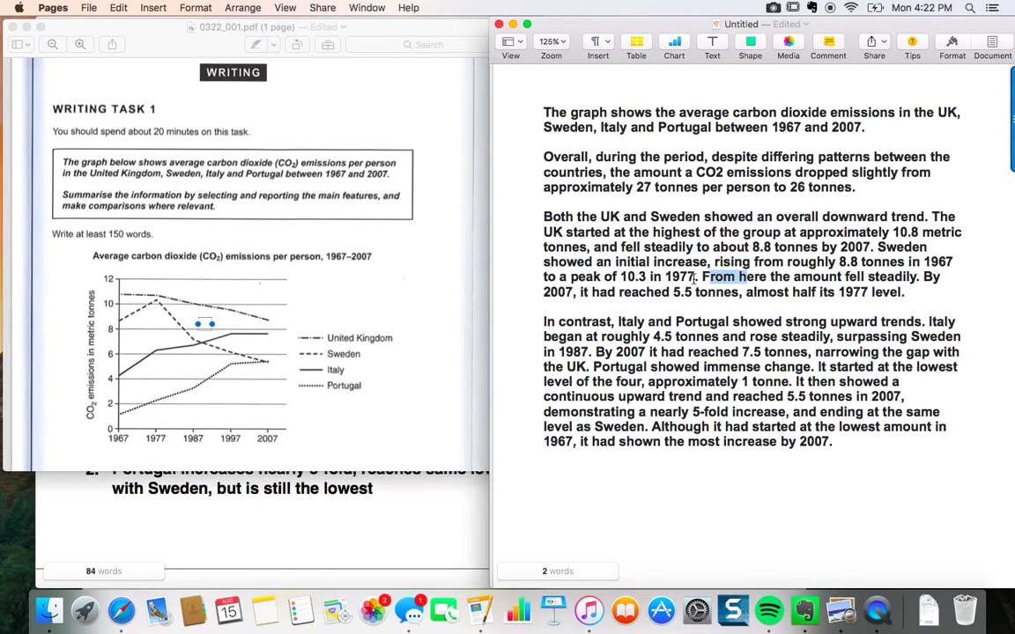
left_click(679, 275)
double_click(717, 276)
left_click_drag(717, 277, 764, 278)
mouse_move(925, 277)
left_mouse_down()
mouse_move(574, 296)
mouse_move(675, 295)
left_mouse_up()
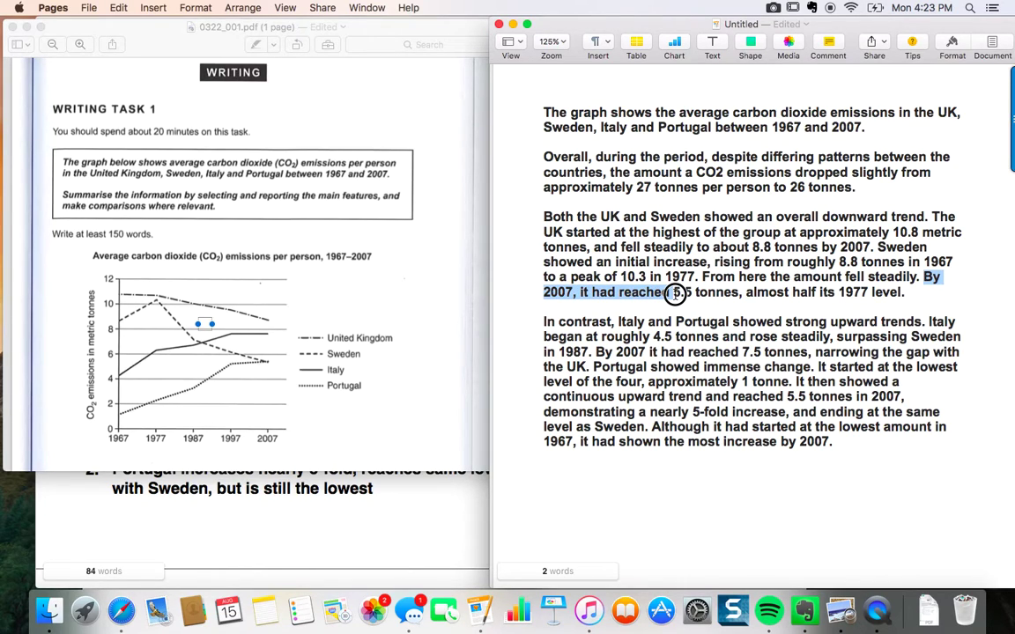
left_click_drag(675, 294, 684, 294)
left_click_drag(592, 293, 660, 296)
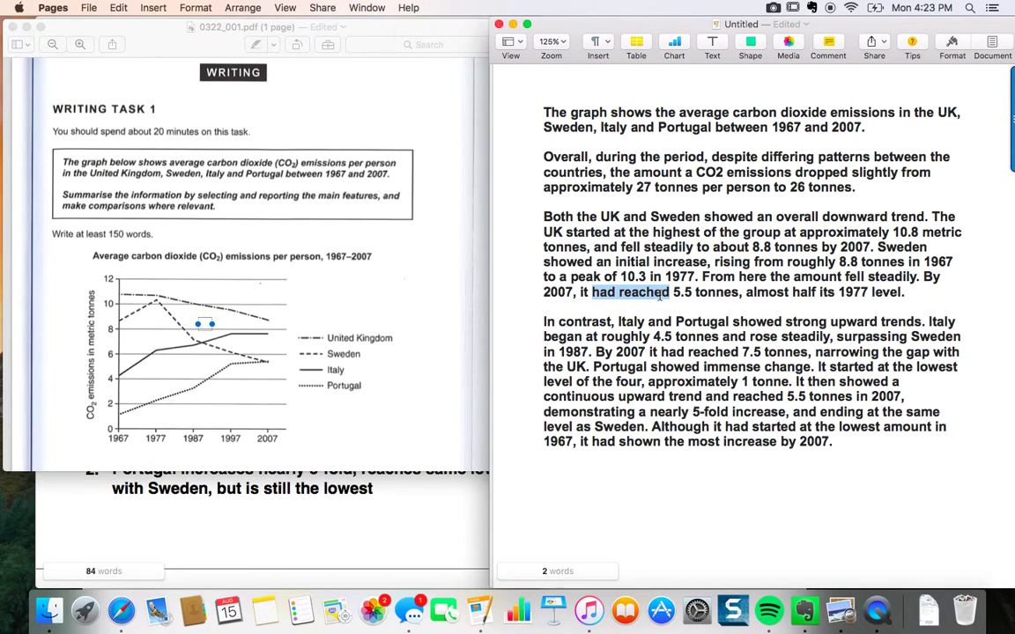
left_click(936, 279)
mouse_move(938, 279)
left_mouse_down()
mouse_move(573, 296)
mouse_move(673, 297)
left_mouse_up()
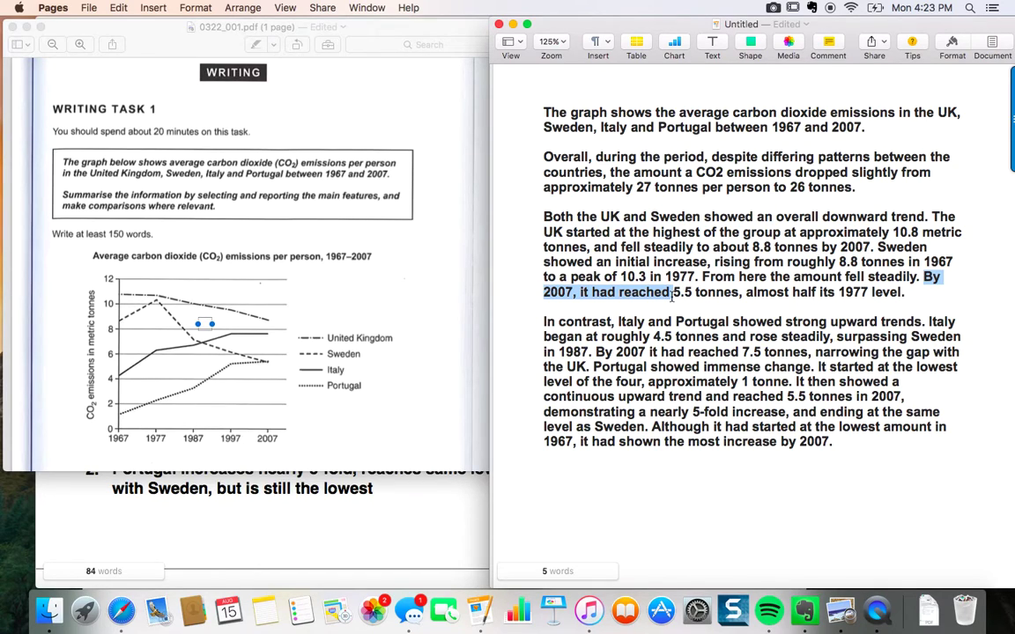
left_click(751, 293)
left_click_drag(752, 292, 900, 293)
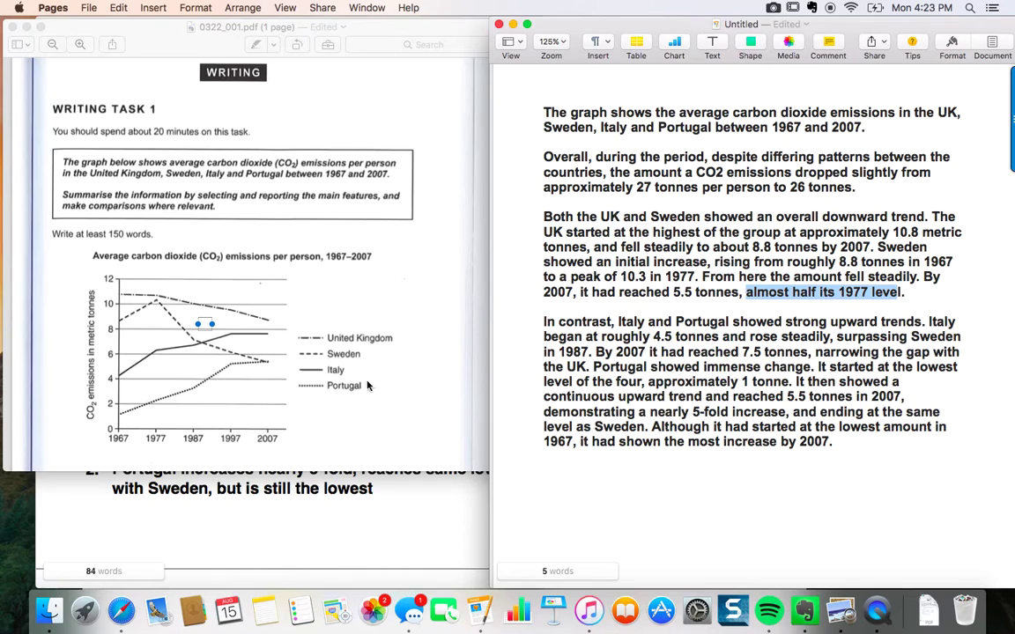
scroll(605, 320, "down", 1)
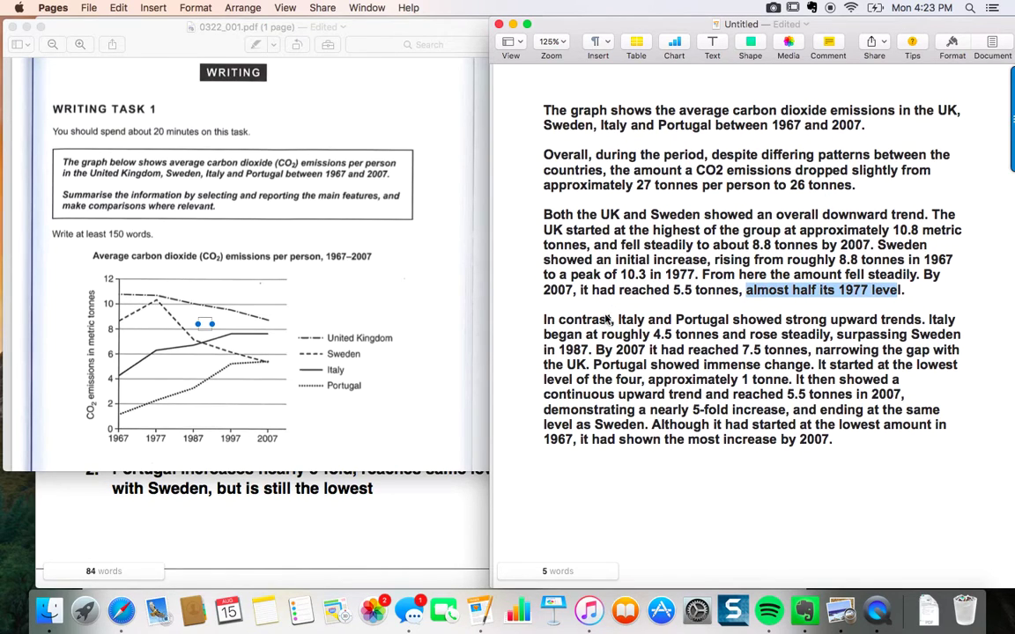
left_click_drag(544, 320, 926, 319)
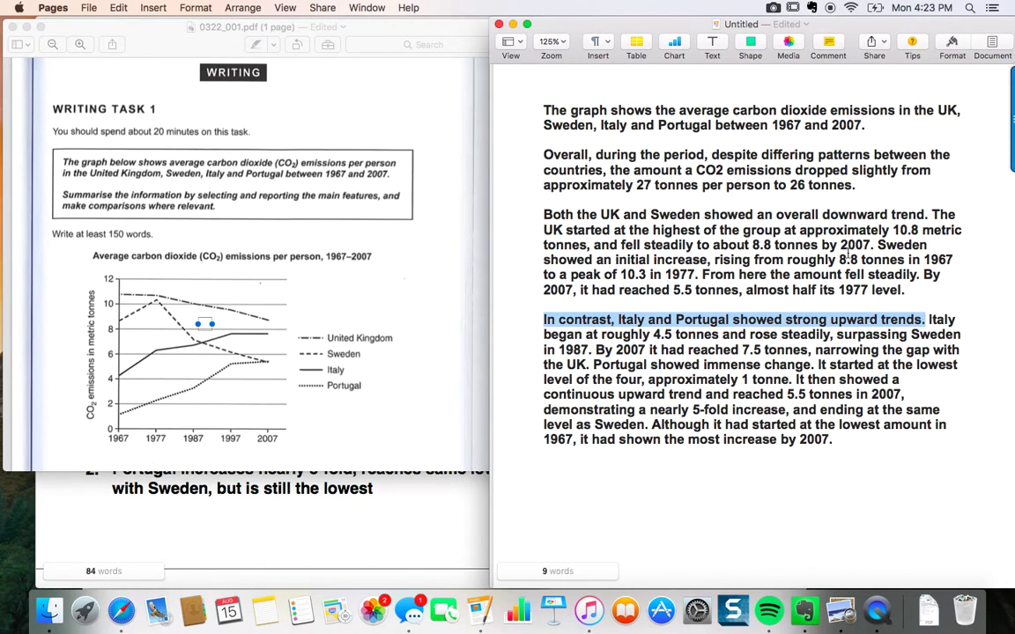
left_click_drag(702, 214, 924, 214)
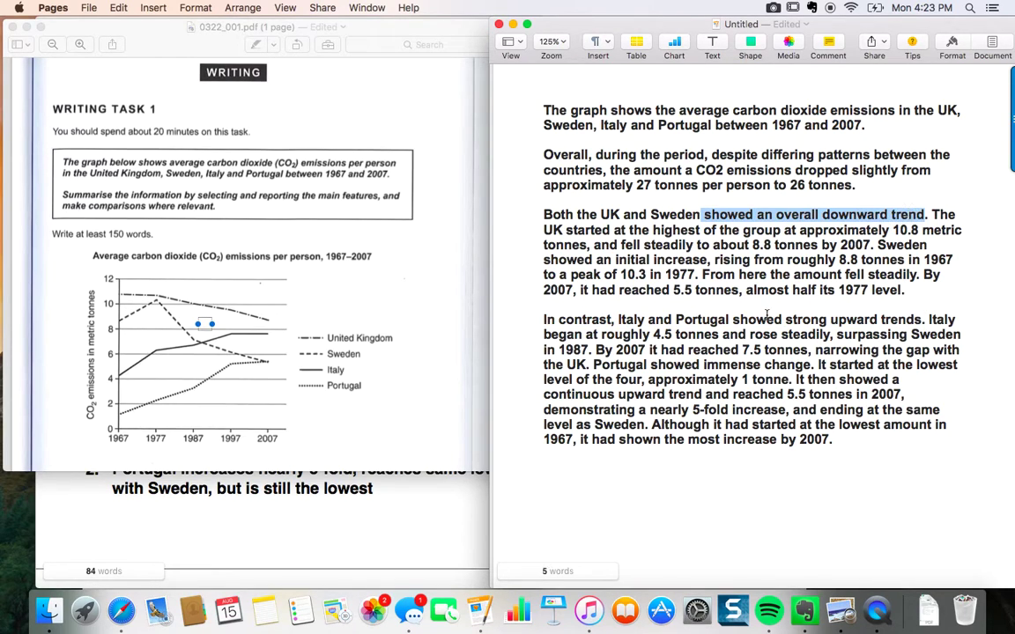
left_click_drag(544, 320, 924, 320)
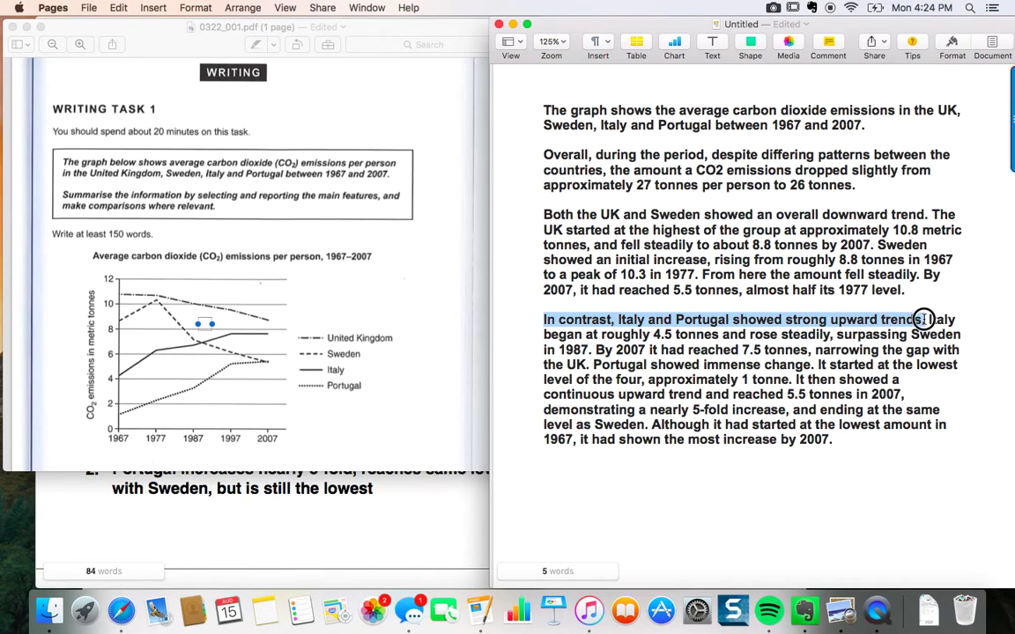
left_click(651, 338)
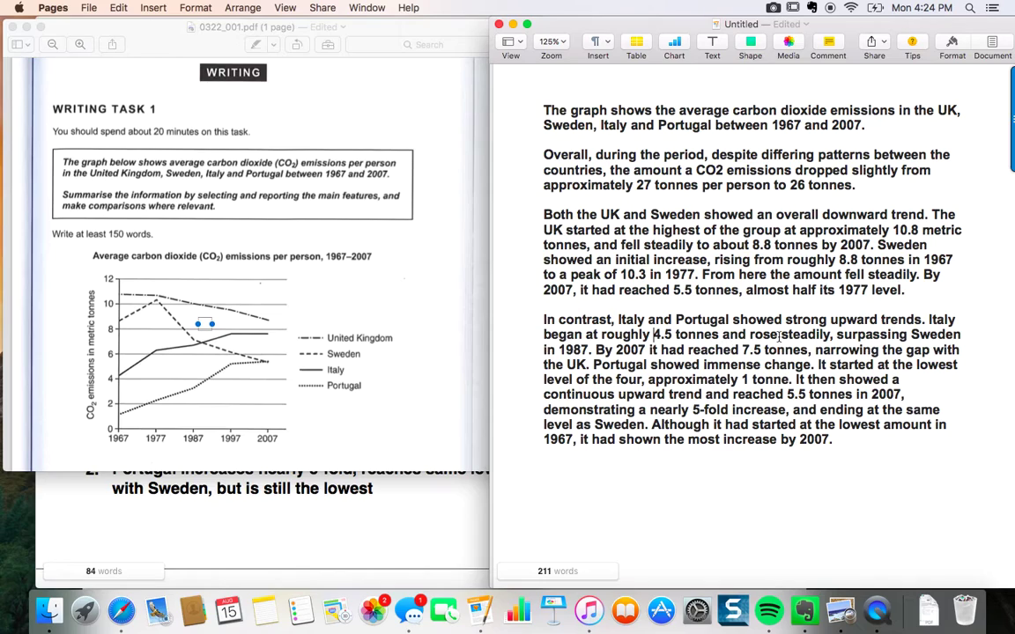
left_click_drag(815, 336, 838, 338)
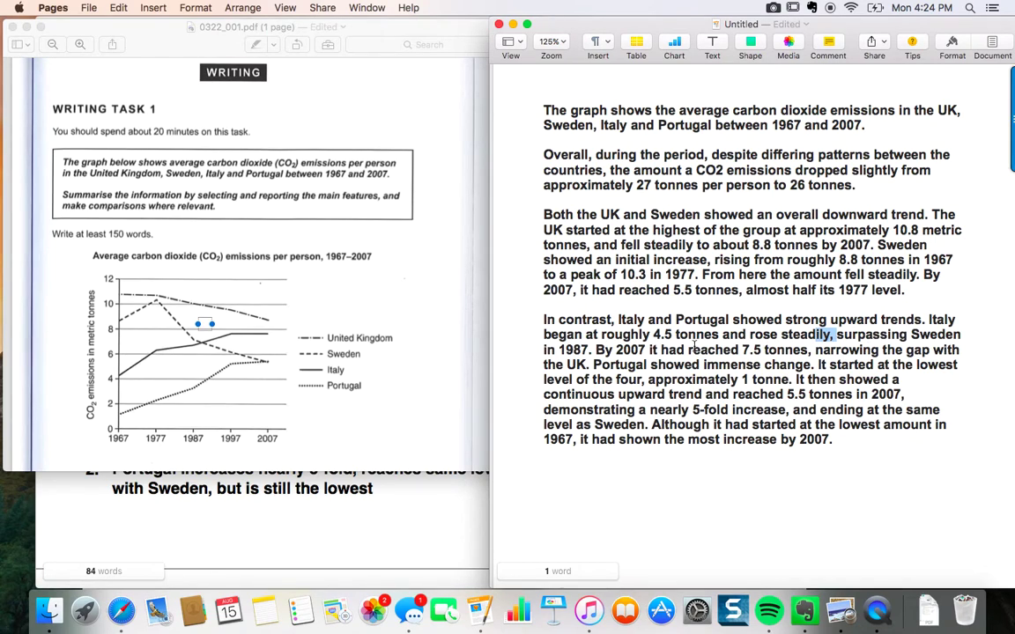
left_click_drag(597, 350, 812, 349)
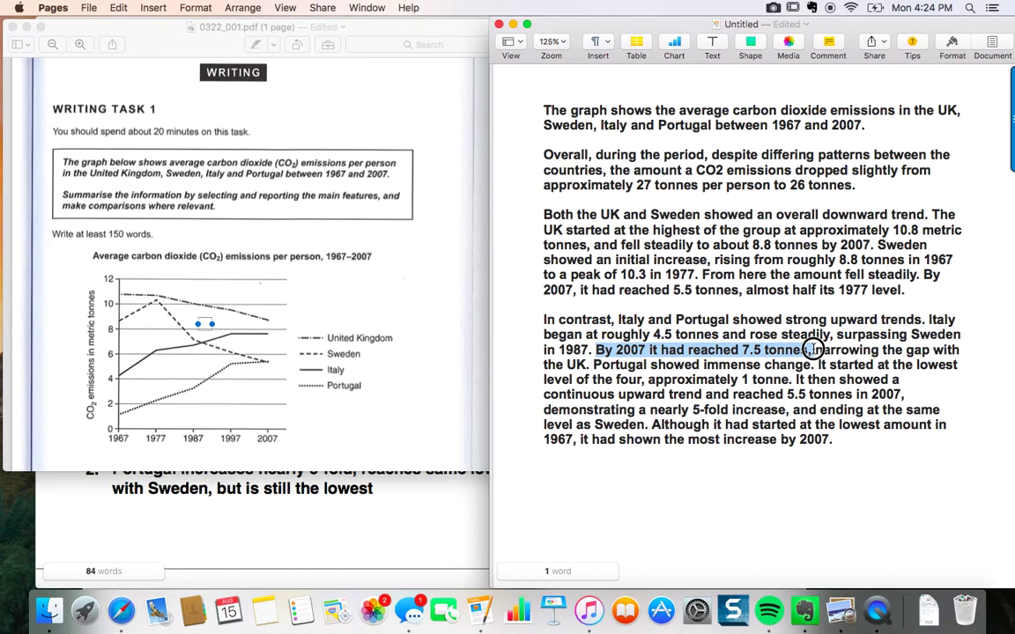
left_click(699, 350)
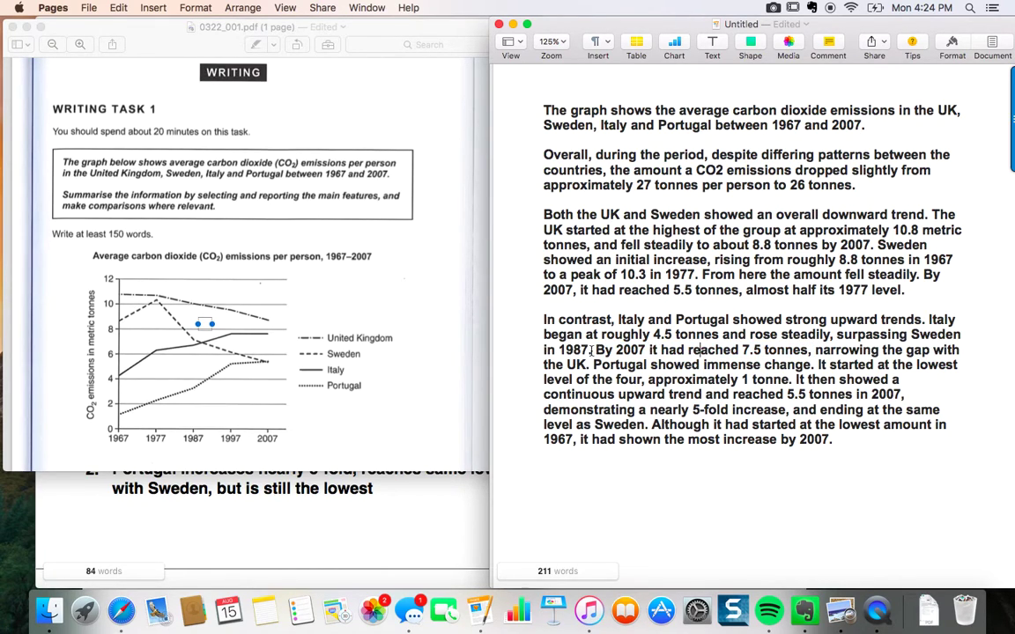
left_click_drag(596, 350, 804, 350)
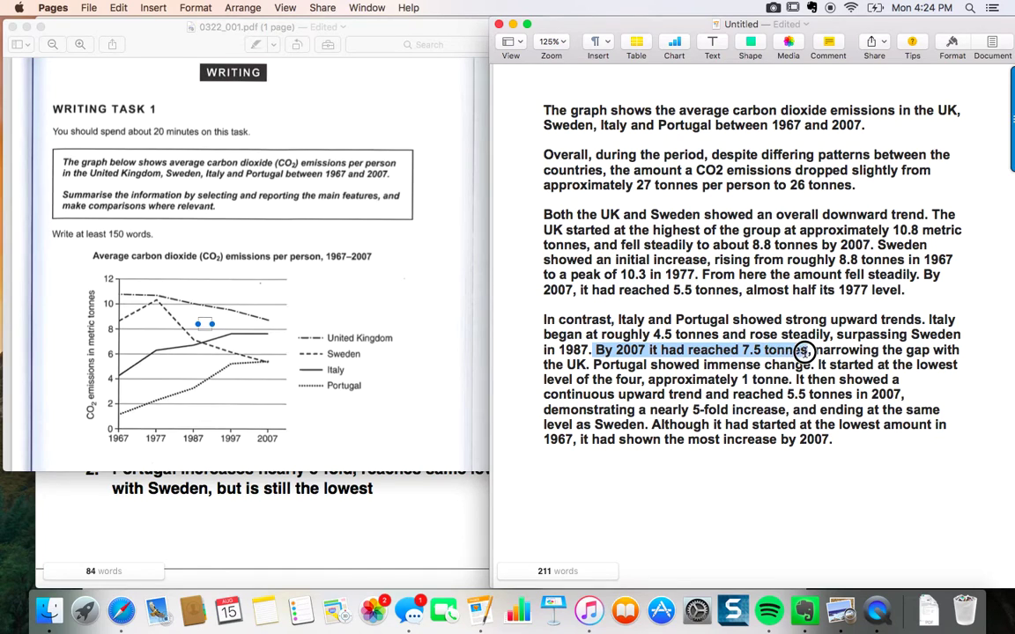
mouse_move(804, 351)
left_mouse_down()
mouse_move(863, 351)
mouse_move(586, 366)
left_mouse_up()
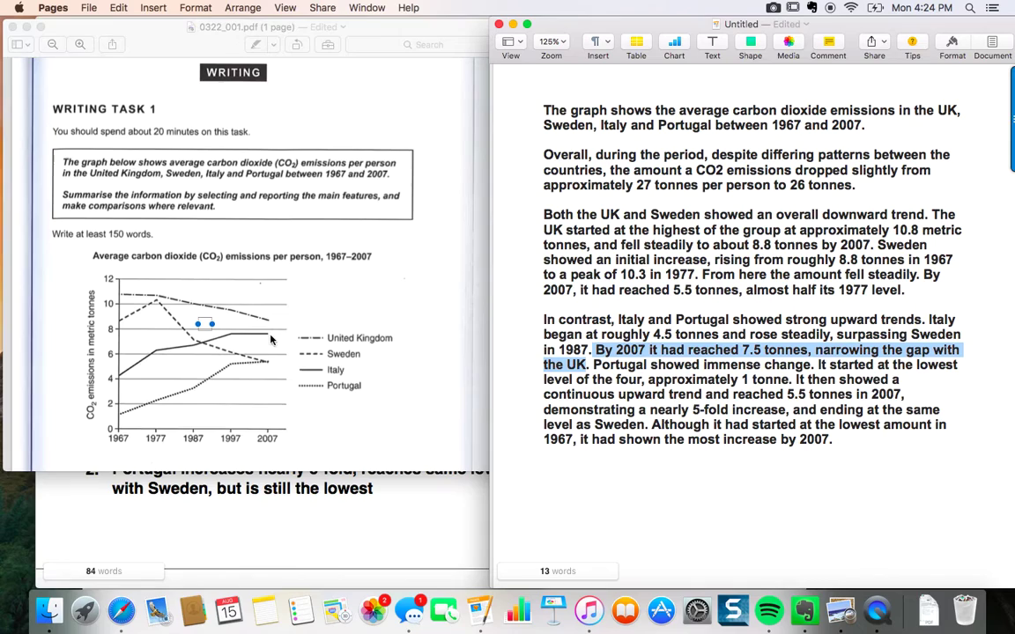
left_click(816, 351)
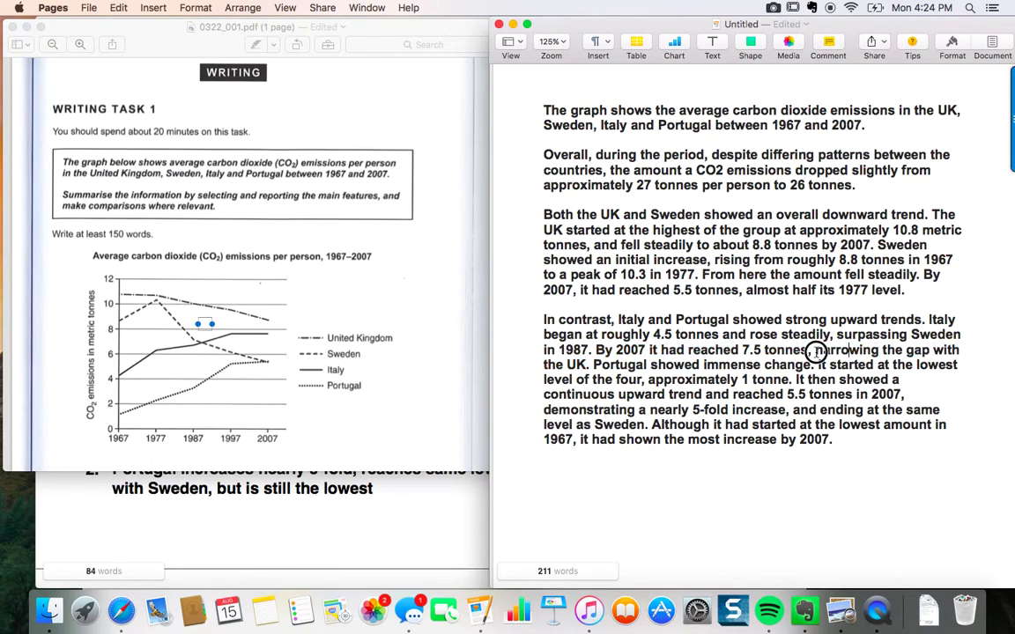
left_click_drag(816, 351, 929, 351)
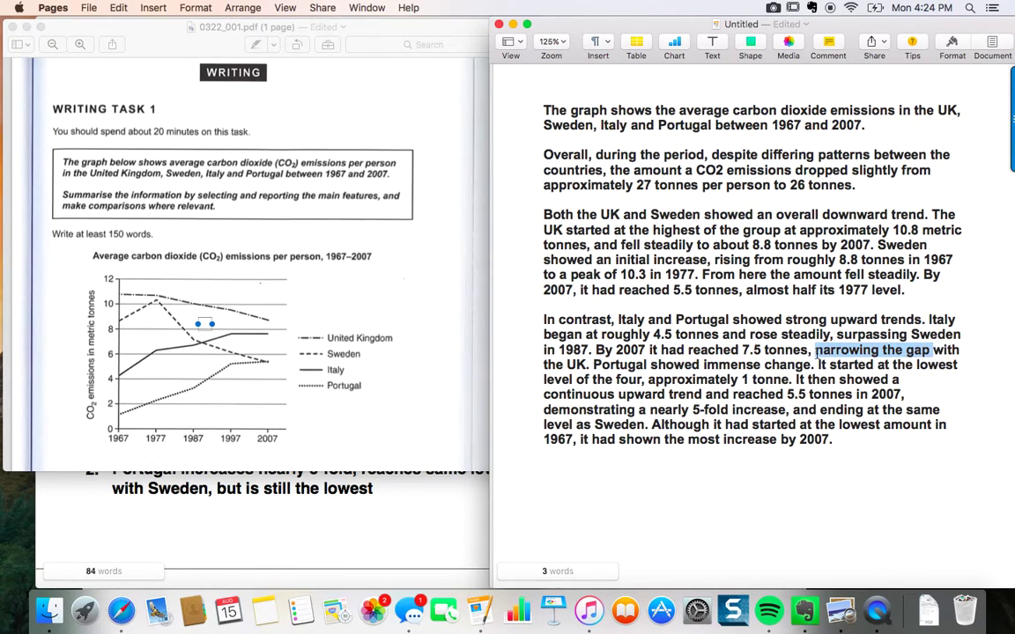
left_click_drag(816, 351, 929, 351)
left_click_drag(592, 365, 818, 364)
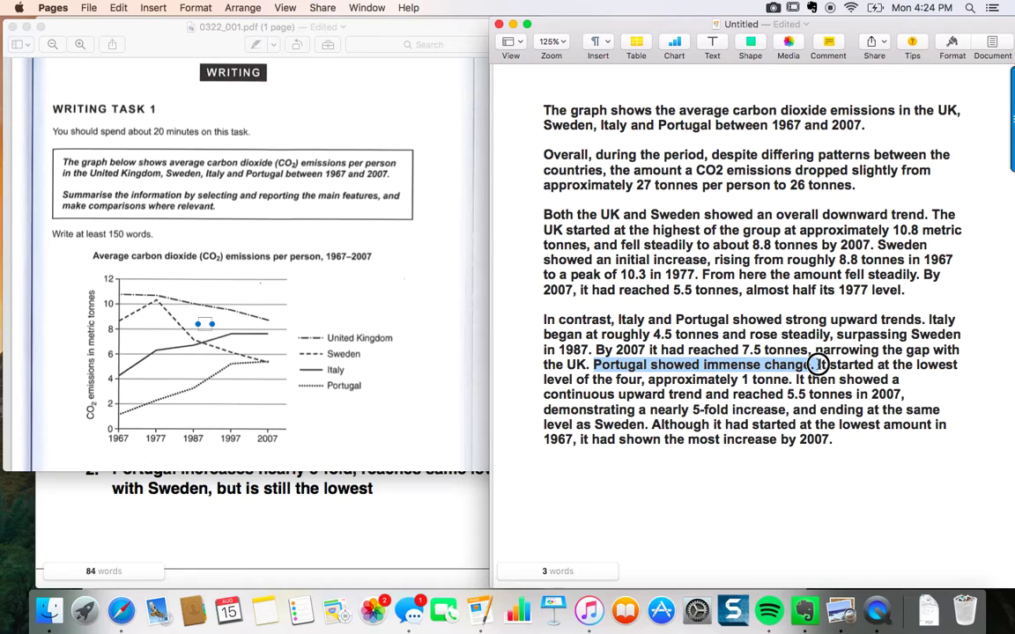
left_click_drag(818, 365, 645, 383)
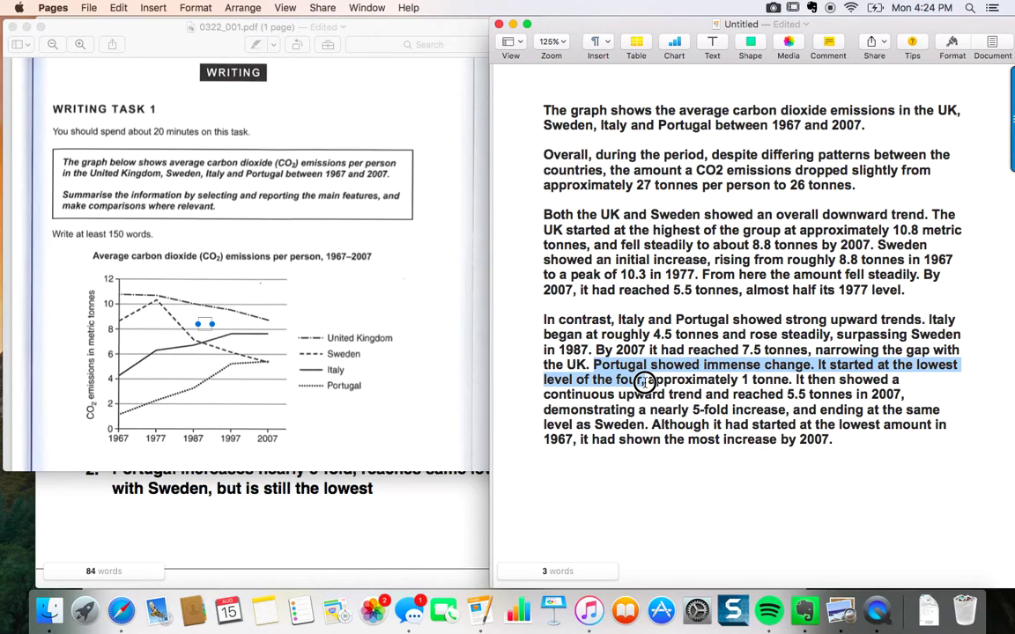
left_click_drag(645, 382, 788, 384)
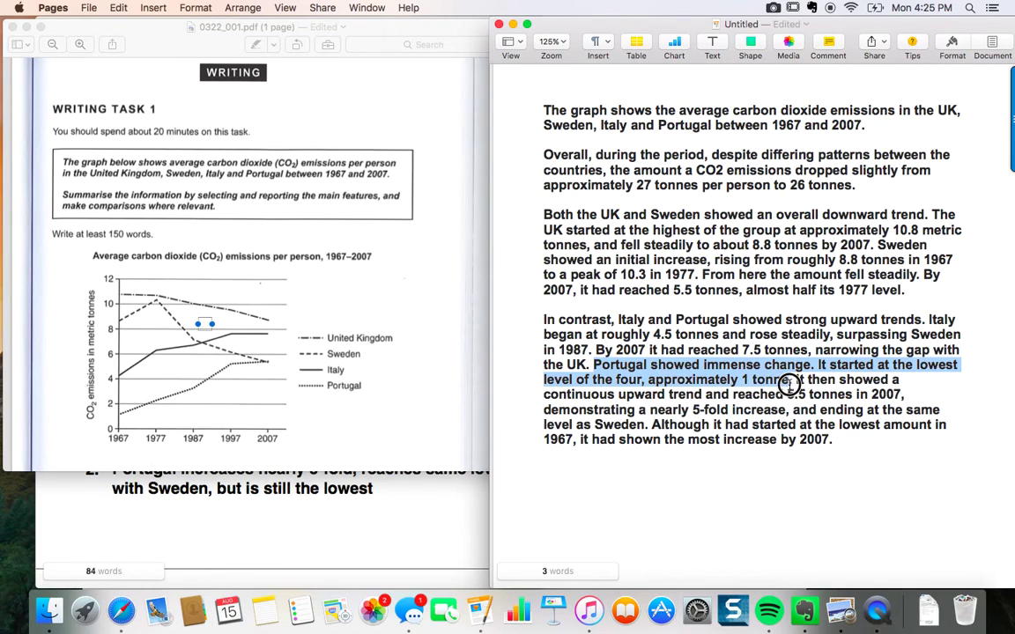
left_click(796, 382)
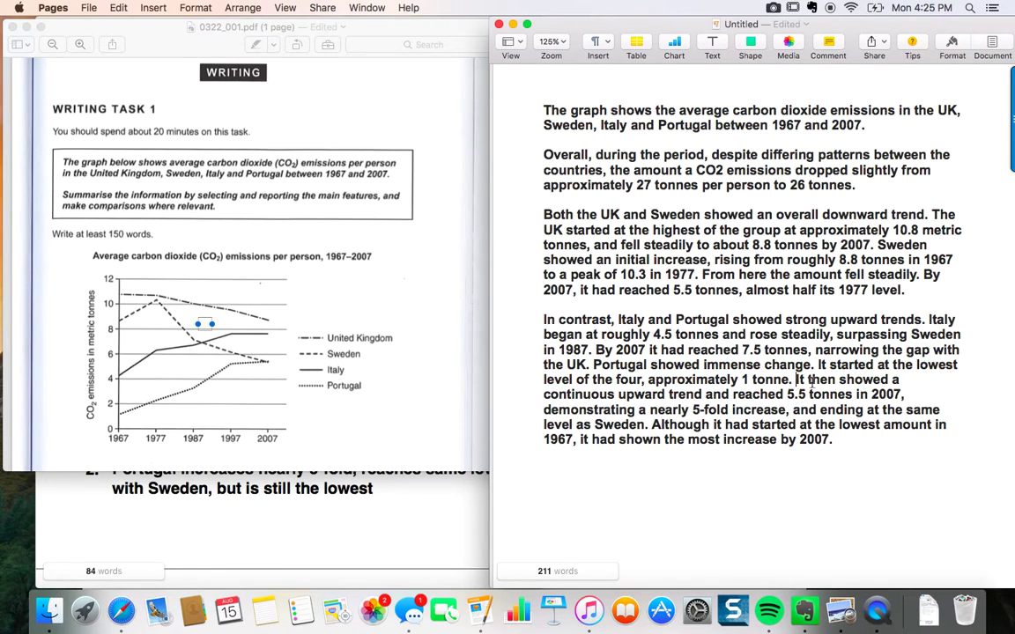
left_click(801, 380)
mouse_move(802, 380)
left_mouse_down()
mouse_move(885, 380)
mouse_move(715, 395)
left_mouse_up()
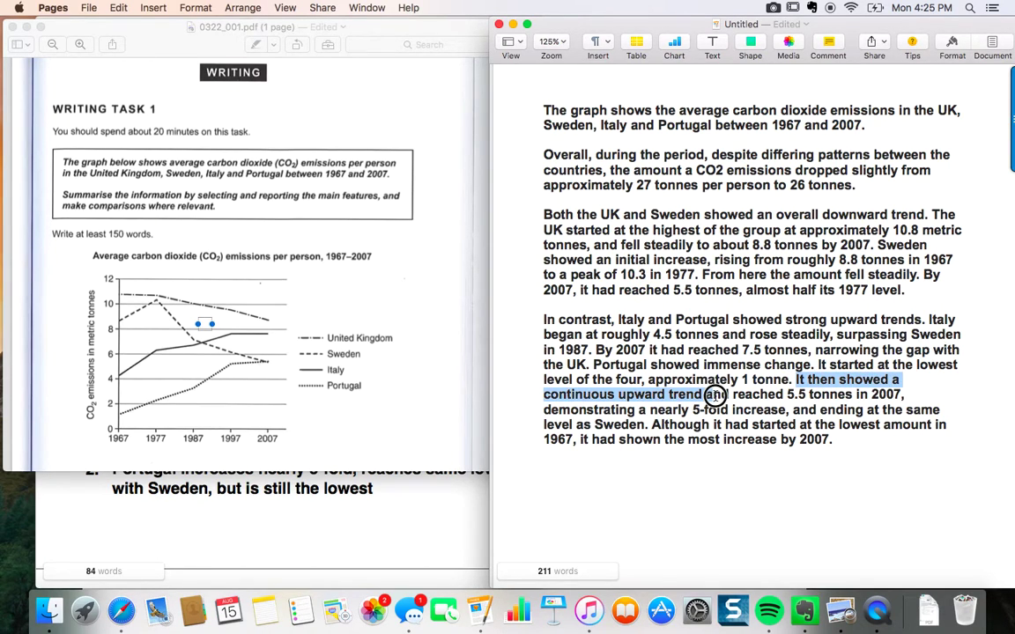
left_click(713, 397)
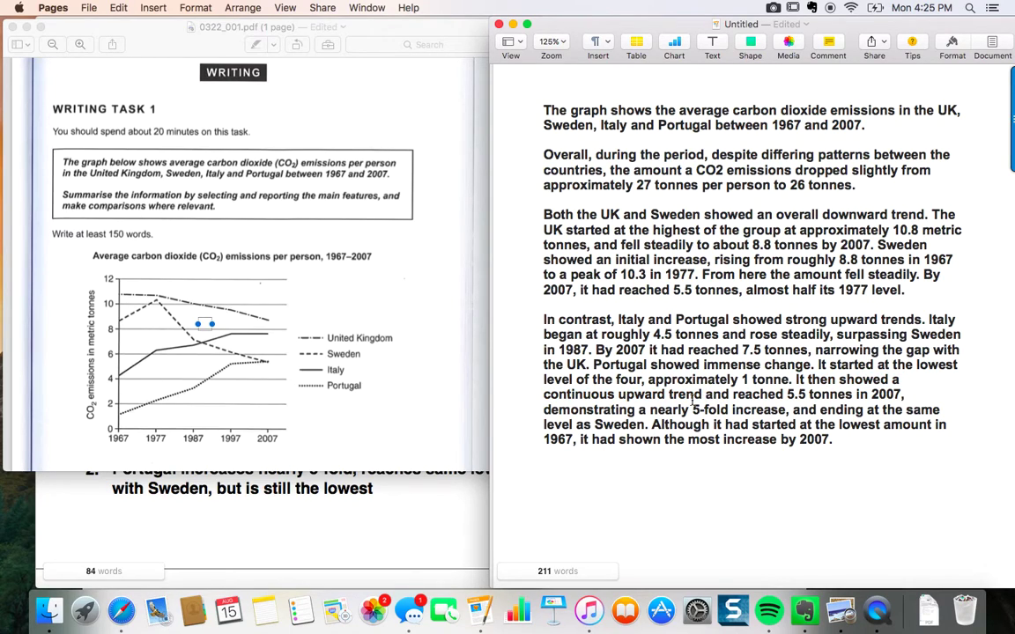
type(",")
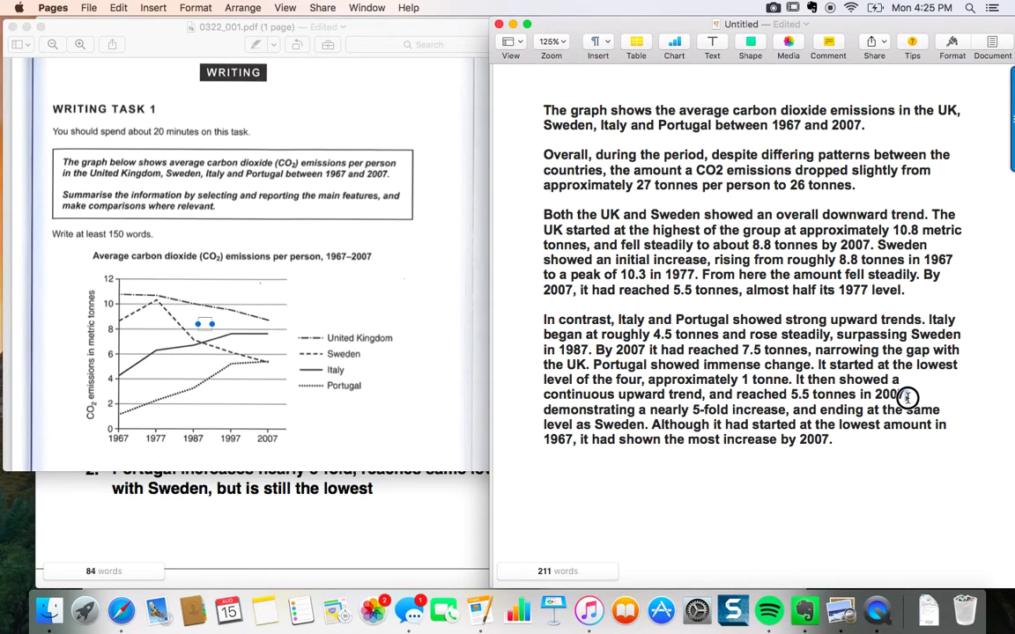
double_click(906, 395)
left_click_drag(544, 410, 785, 411)
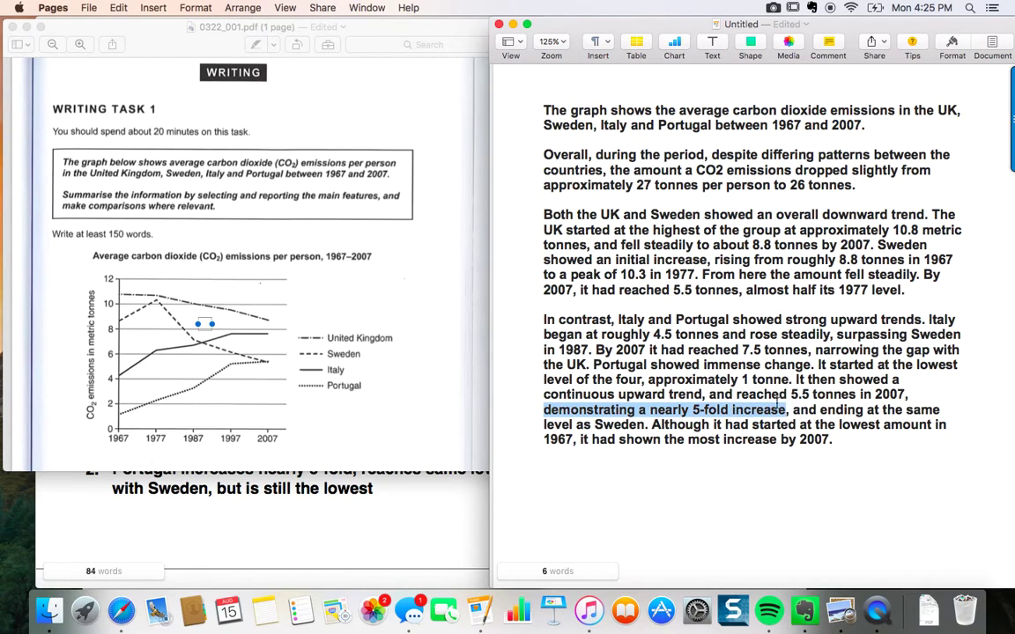
double_click(804, 409)
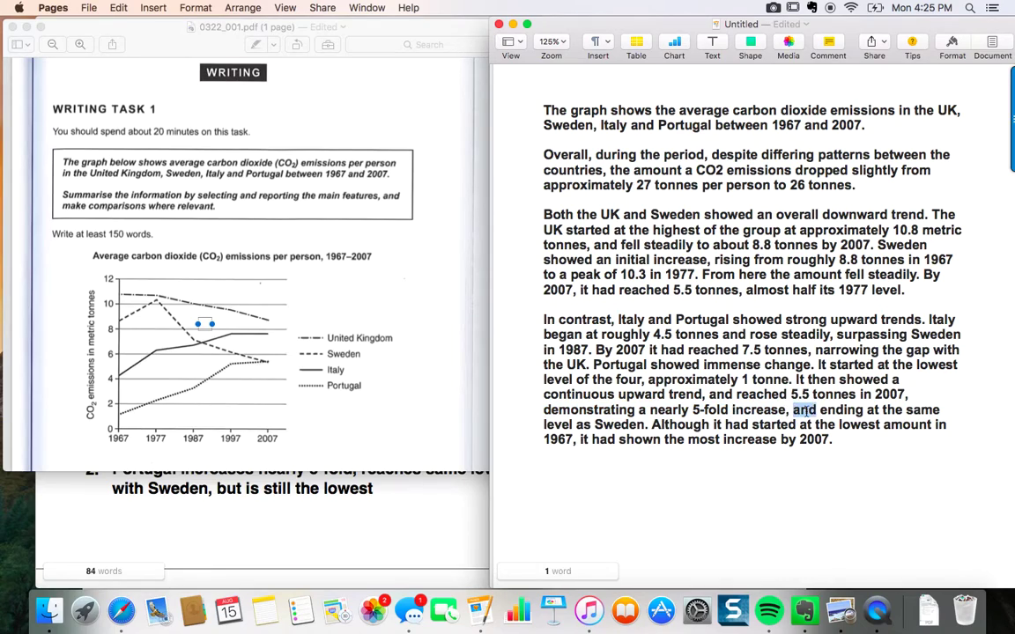
double_click(841, 410)
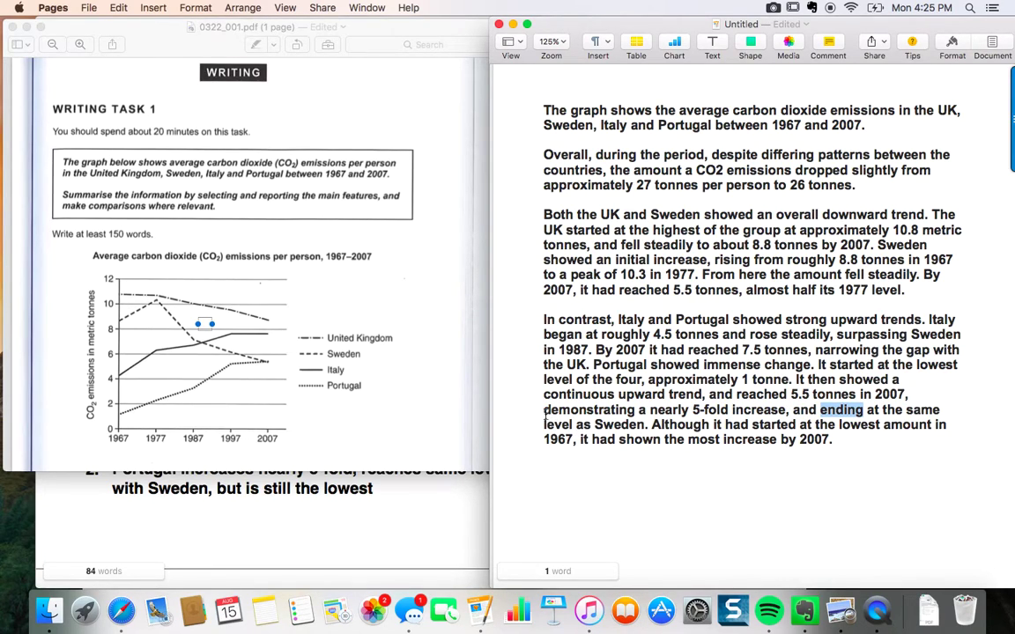
left_click(542, 413)
left_click_drag(542, 413, 653, 412)
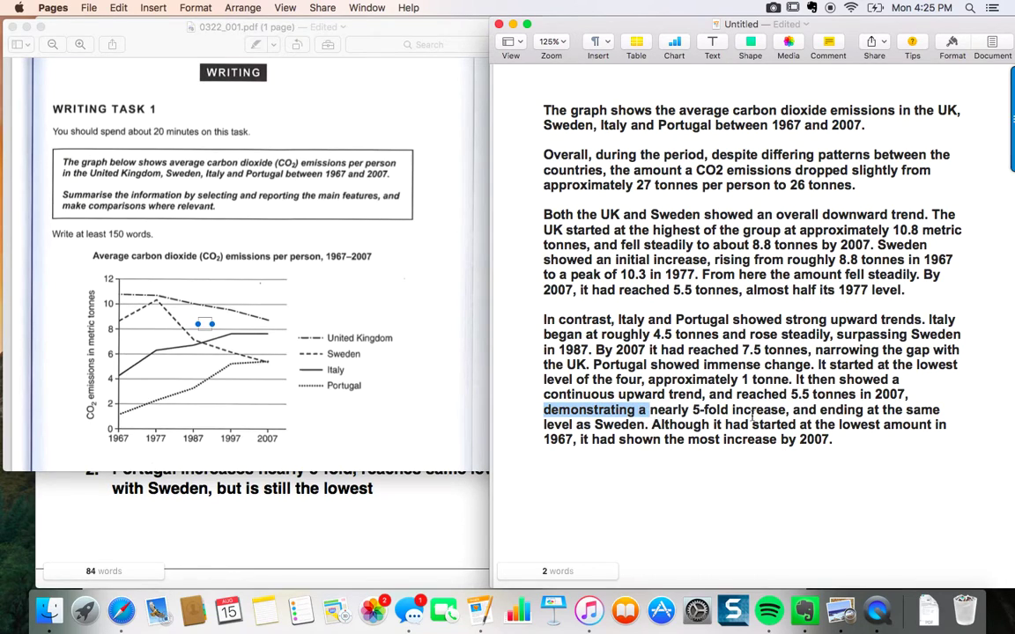
left_click_drag(794, 412, 868, 412)
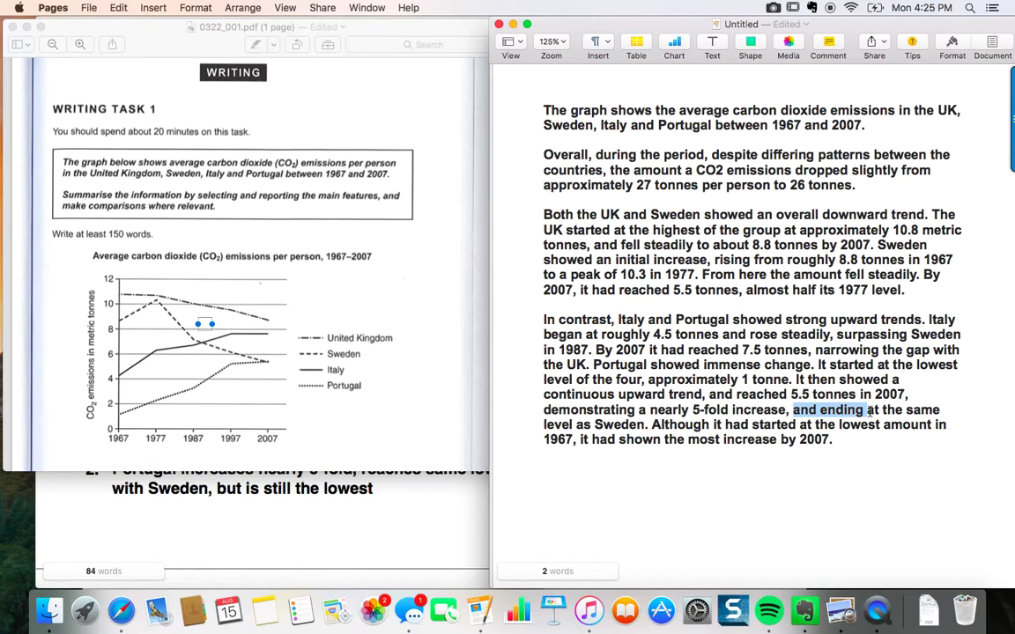
left_click(653, 426)
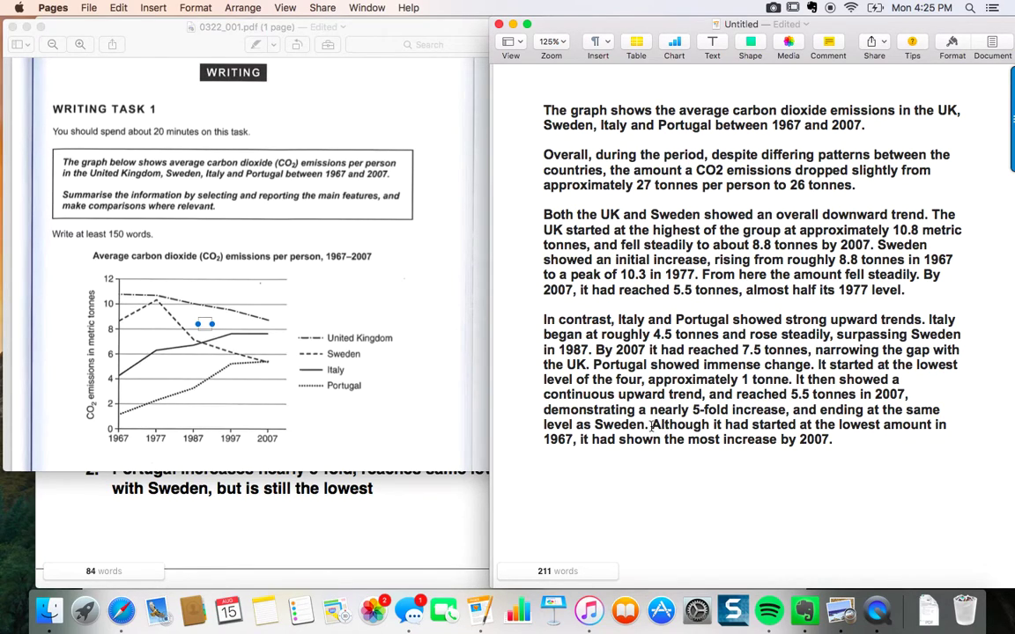
left_click(665, 425)
mouse_move(665, 426)
left_mouse_down()
mouse_move(834, 441)
mouse_move(605, 441)
left_mouse_up()
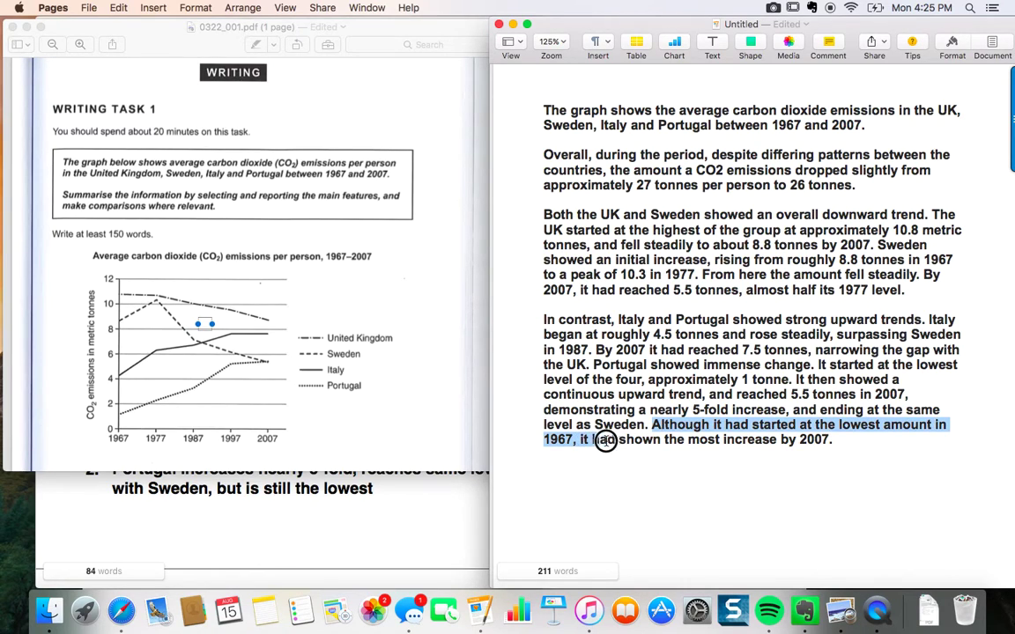
left_click_drag(605, 440, 829, 444)
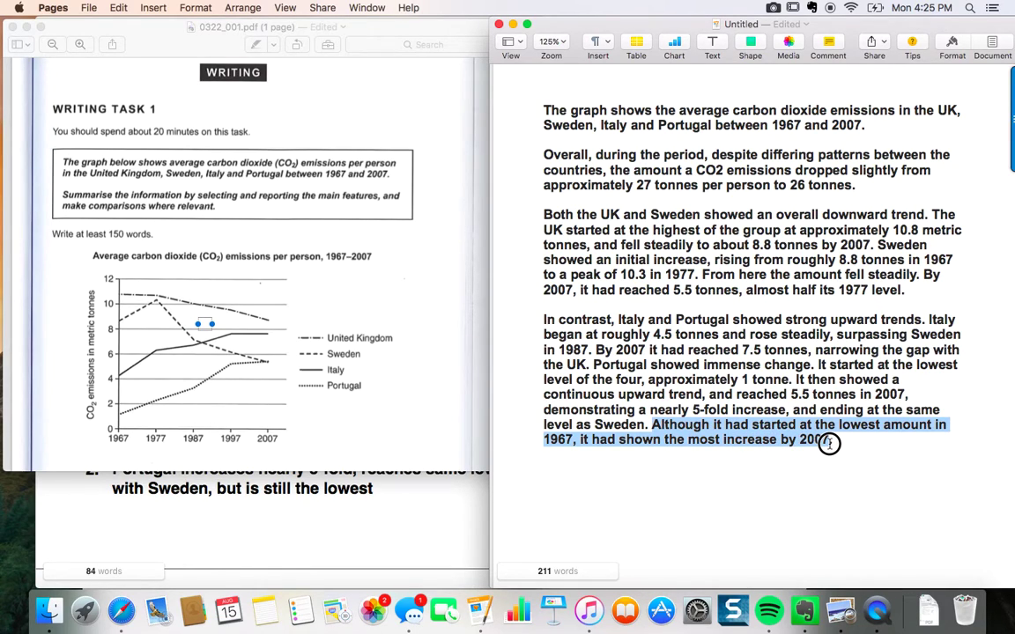
double_click(559, 440)
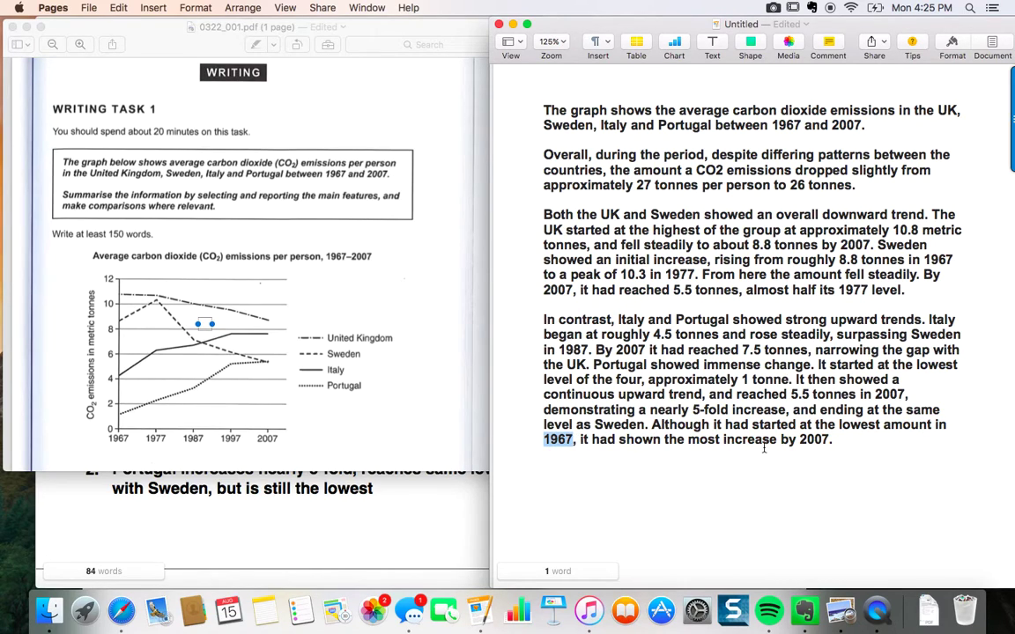
Insert 'relative' before 'increase' in the essay's closing sentence
left_click(720, 440)
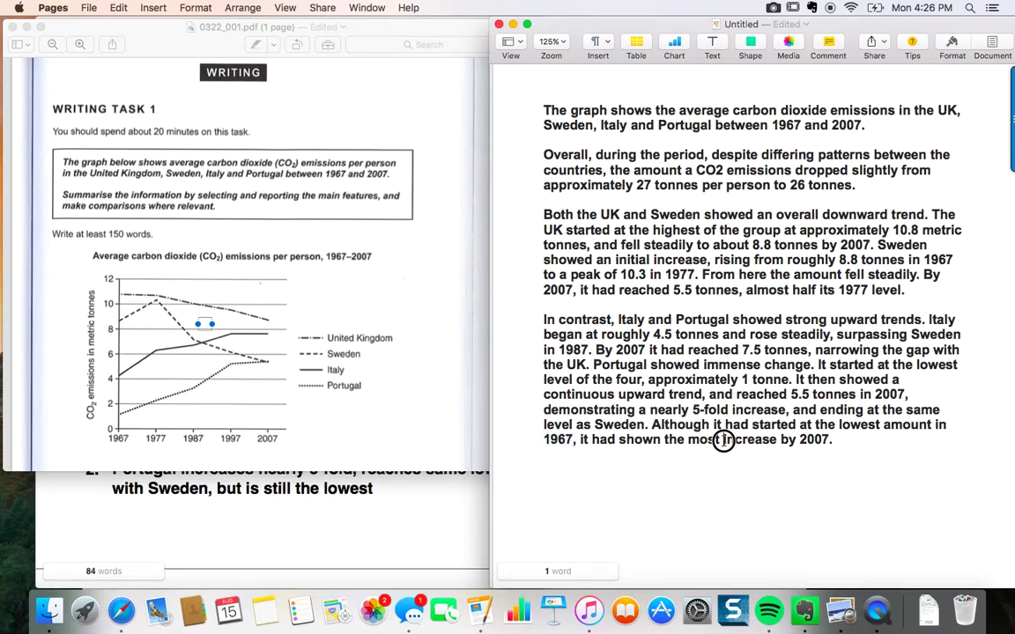
type("relativ")
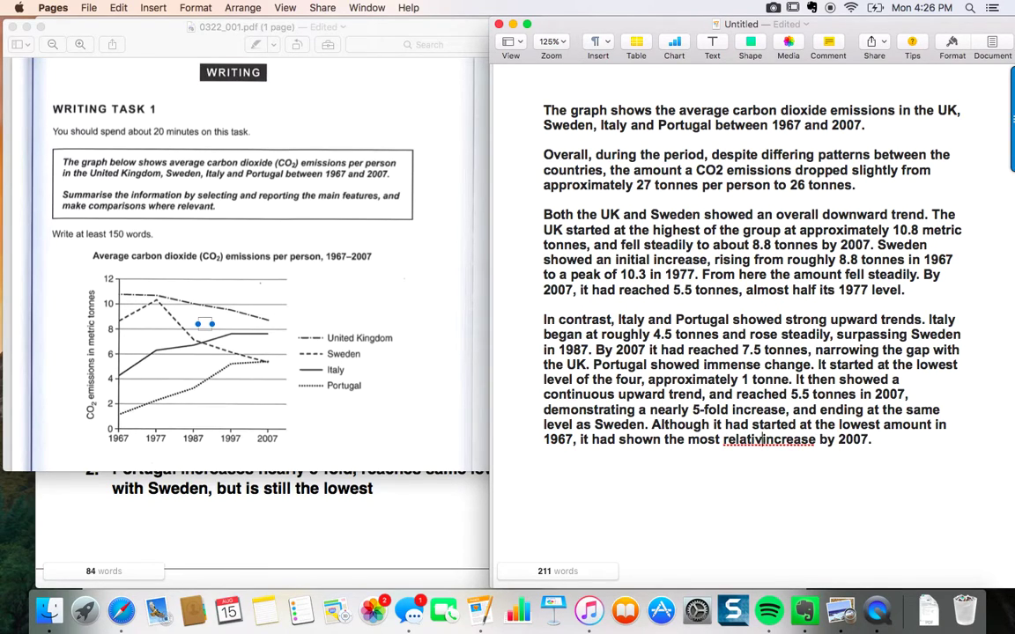
type("e")
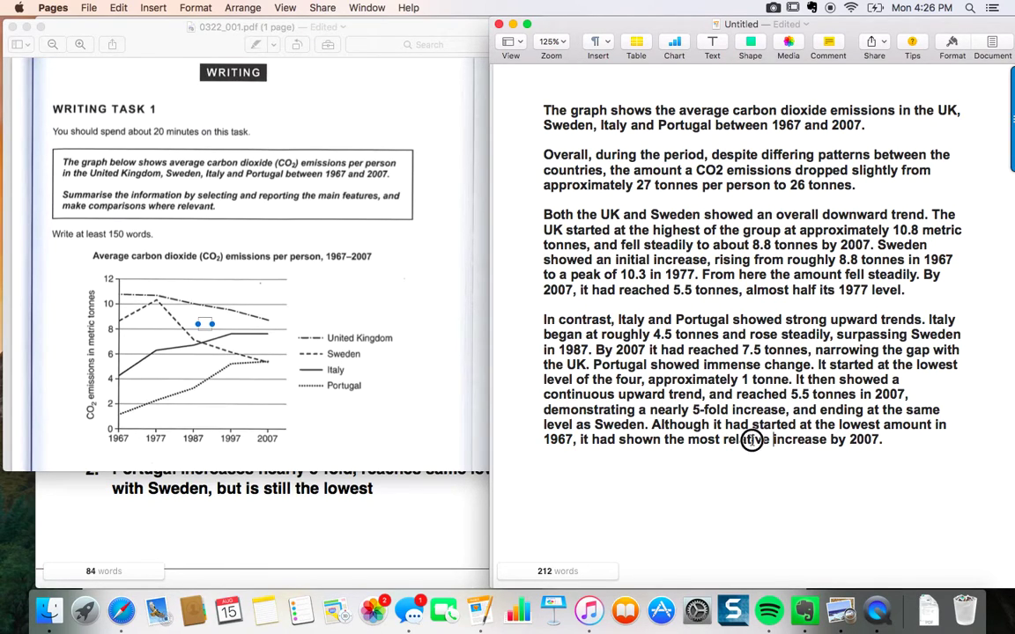
double_click(748, 440)
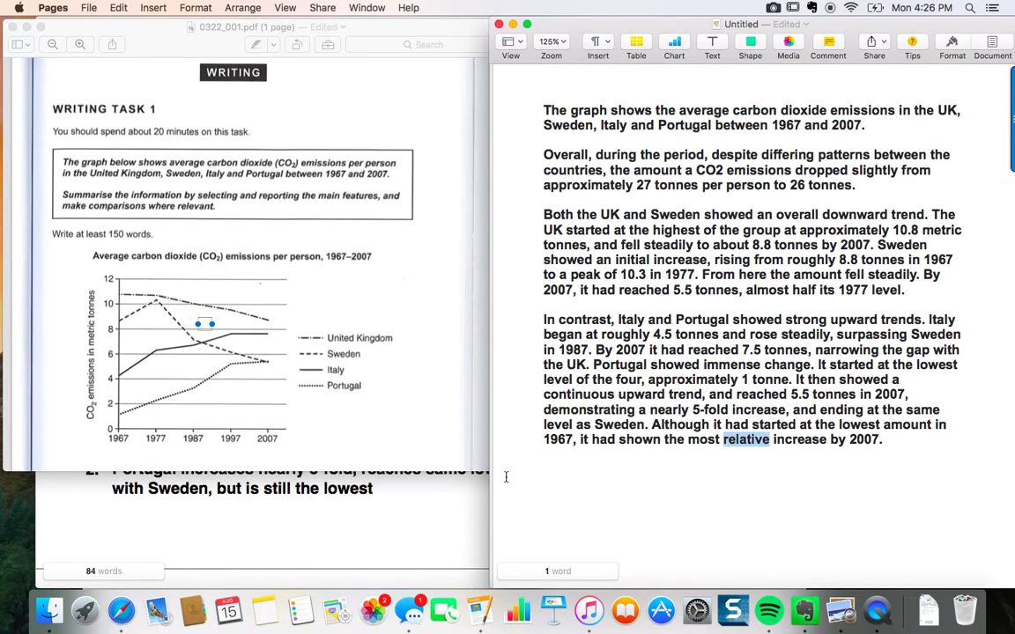
Bring the notes forward via Mission Control, then highlight the essay's phrase about starting at the lowest amount
key("ctrl+Up")
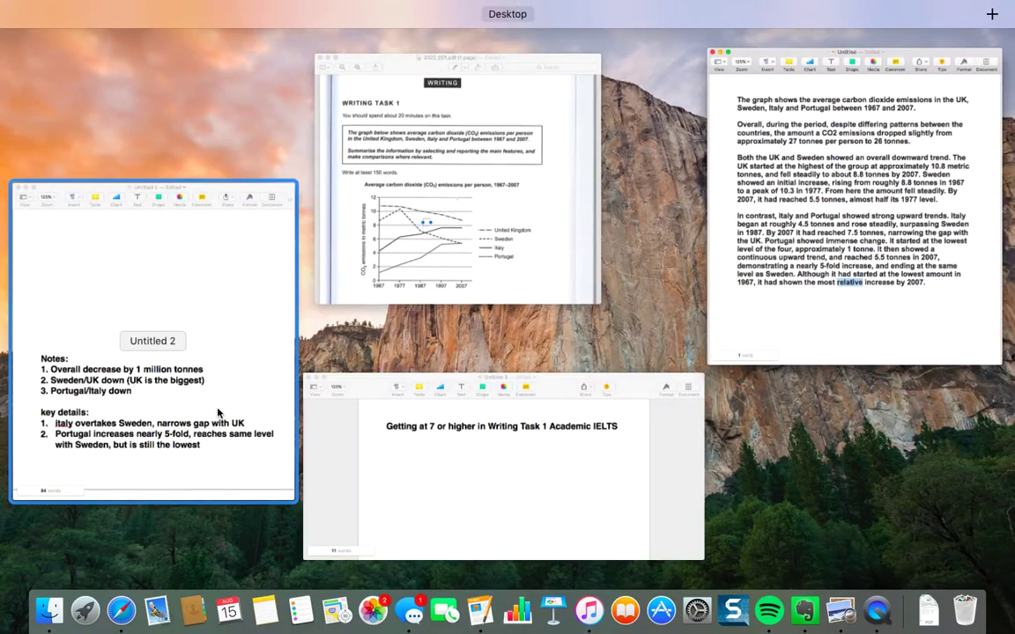
left_click(211, 379)
scroll(219, 410, "down", 1)
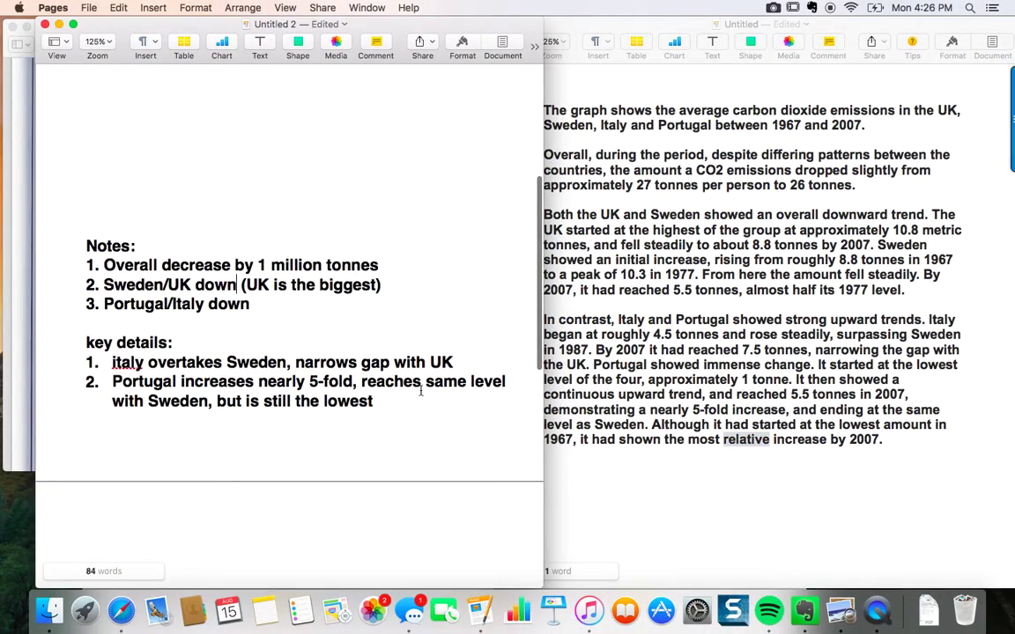
left_click(648, 432)
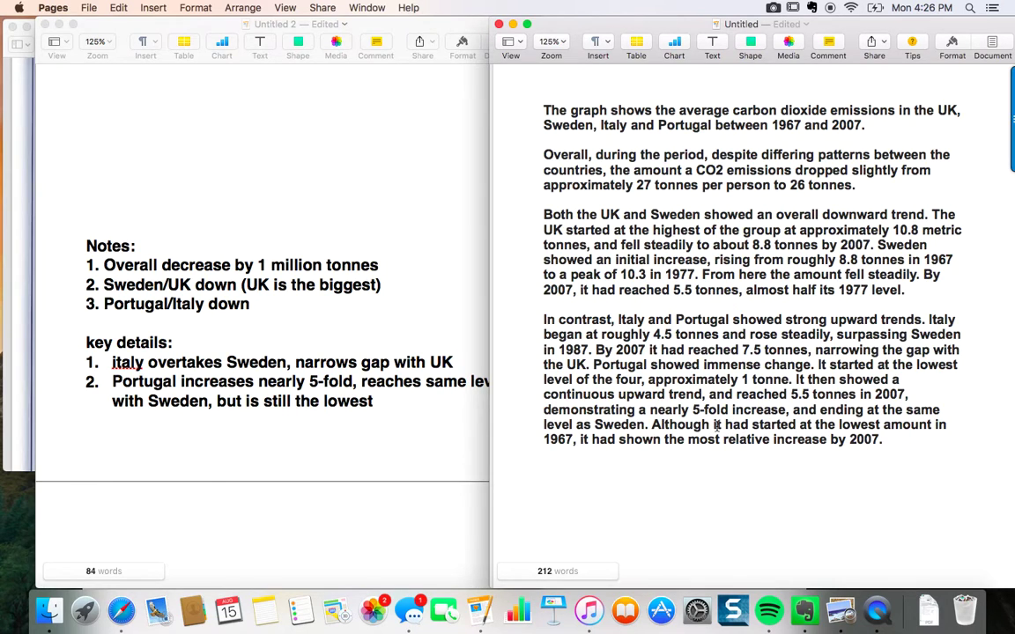
left_click_drag(723, 424, 910, 424)
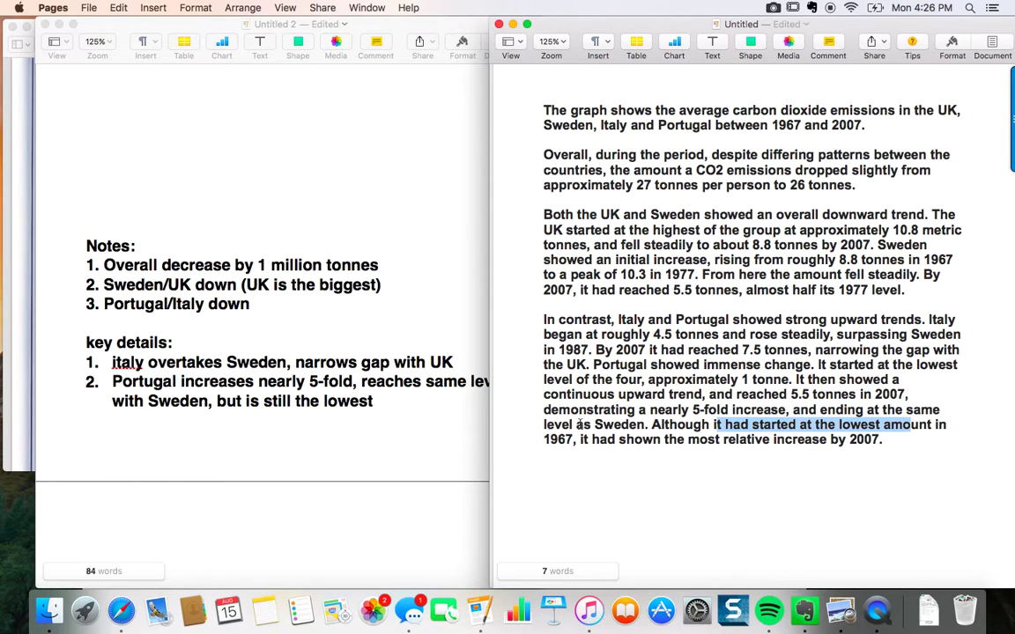
Scroll the notes to 'Final thoughts' and highlight 'grammar', the past perfect example and 'reaching'
left_click(443, 424)
scroll(442, 421, "down", 3)
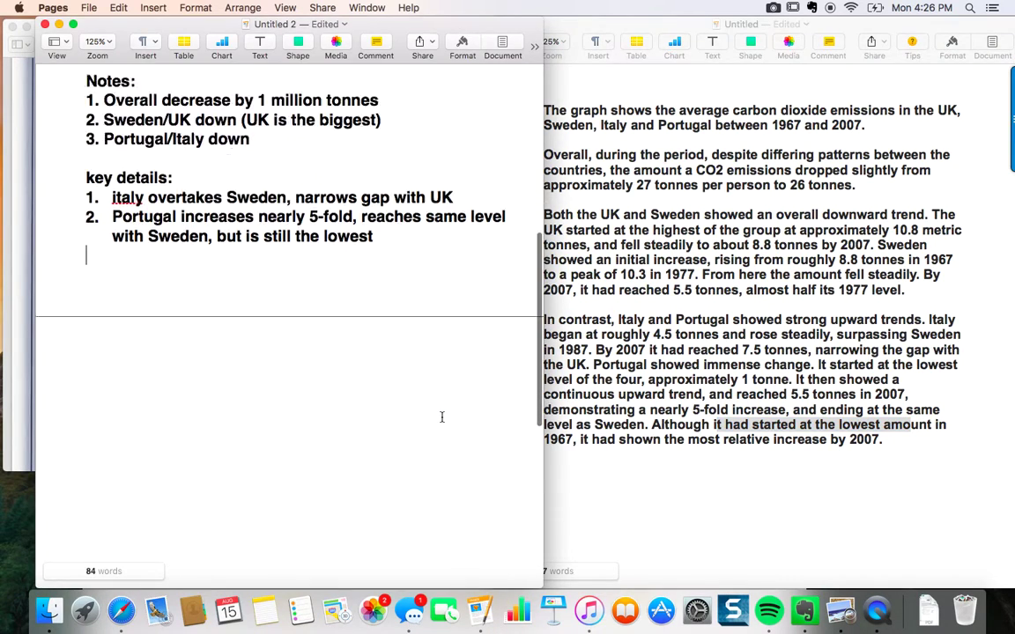
scroll(442, 419, "down", 5)
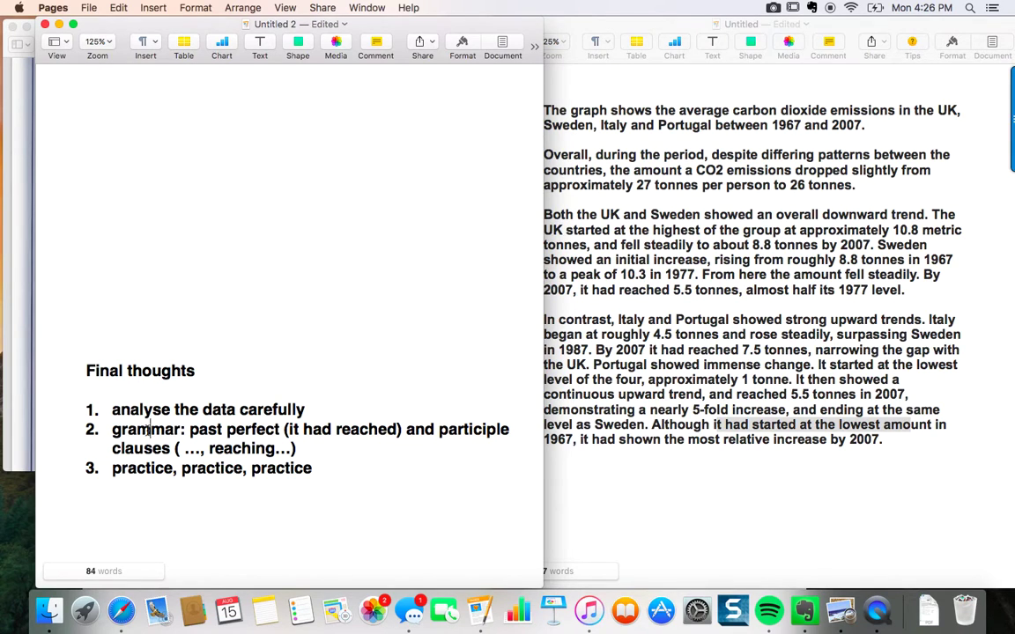
double_click(146, 429)
left_click_drag(189, 429, 419, 431)
left_click(440, 429)
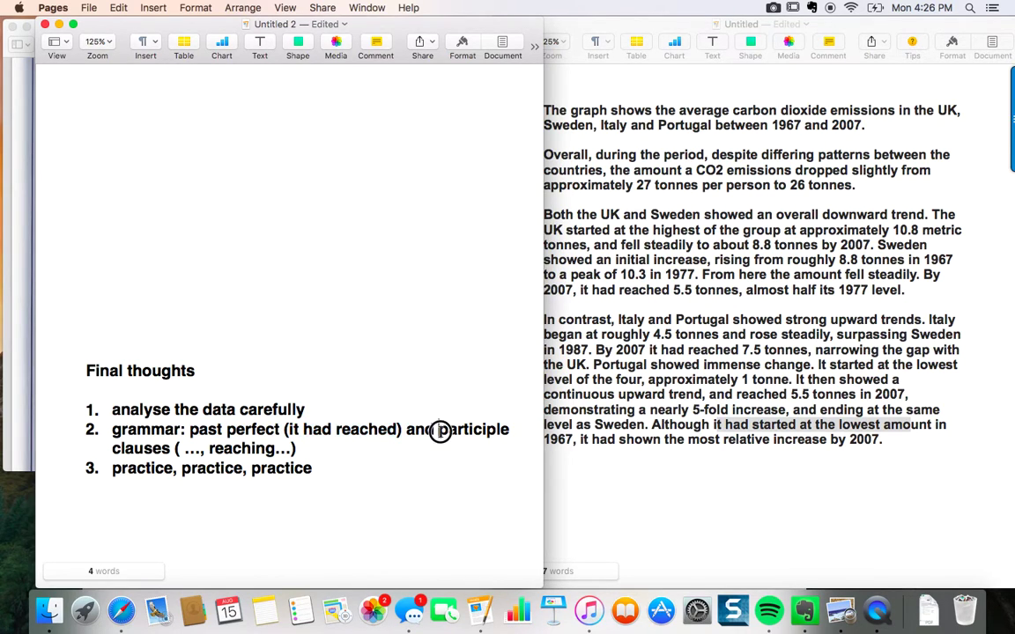
double_click(252, 448)
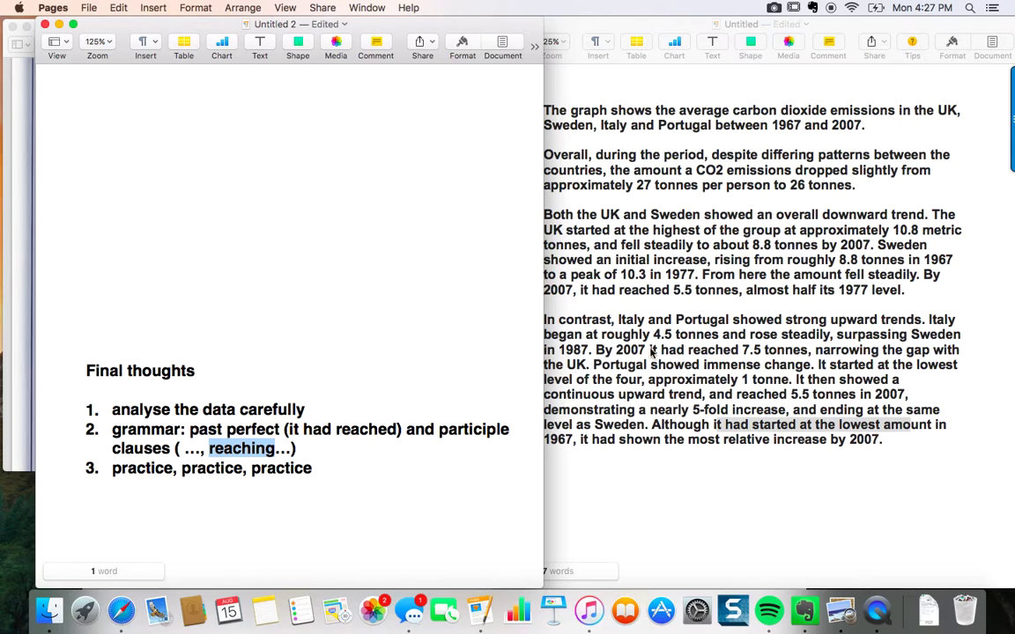
double_click(863, 333)
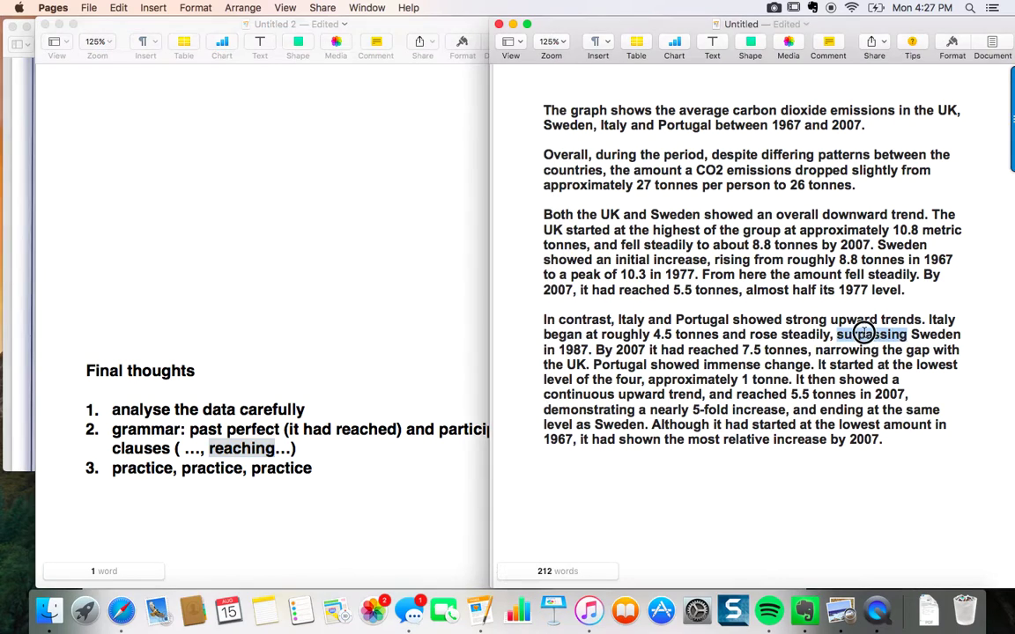
double_click(593, 410)
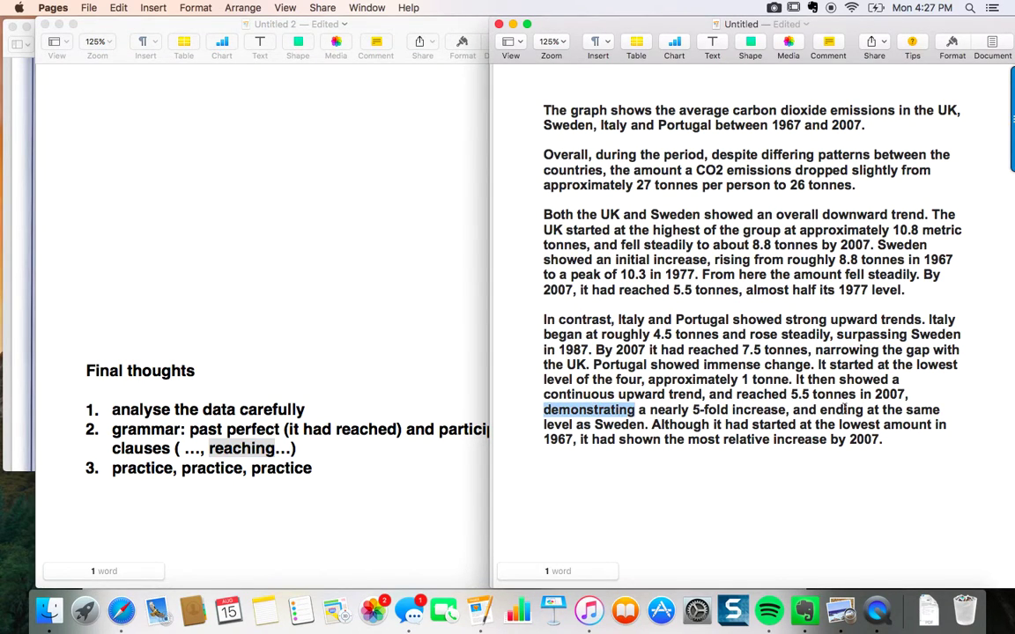
double_click(843, 410)
left_click(323, 457)
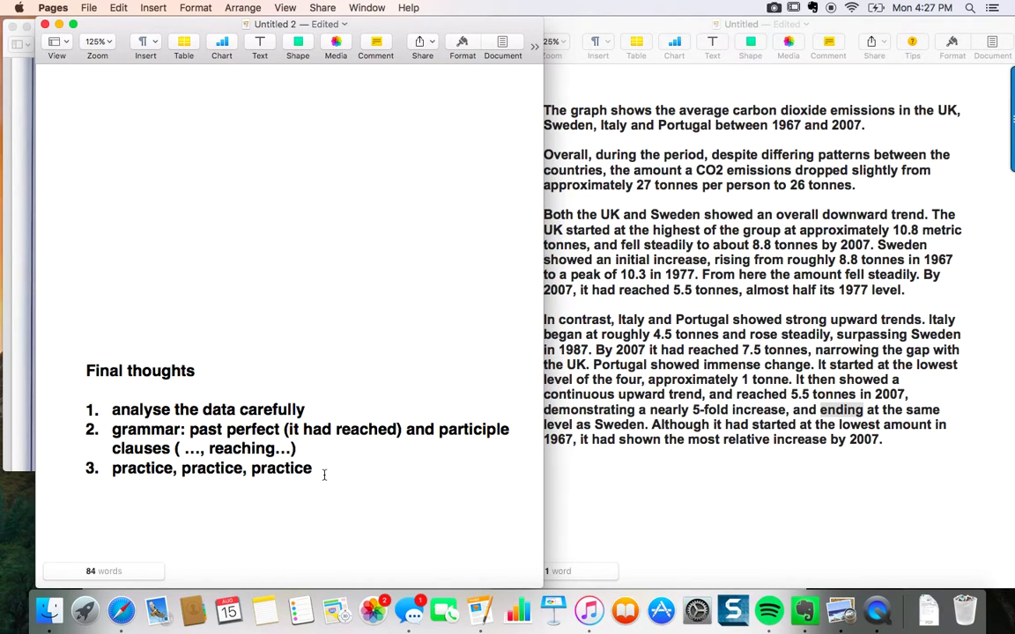
left_click_drag(322, 473, 111, 476)
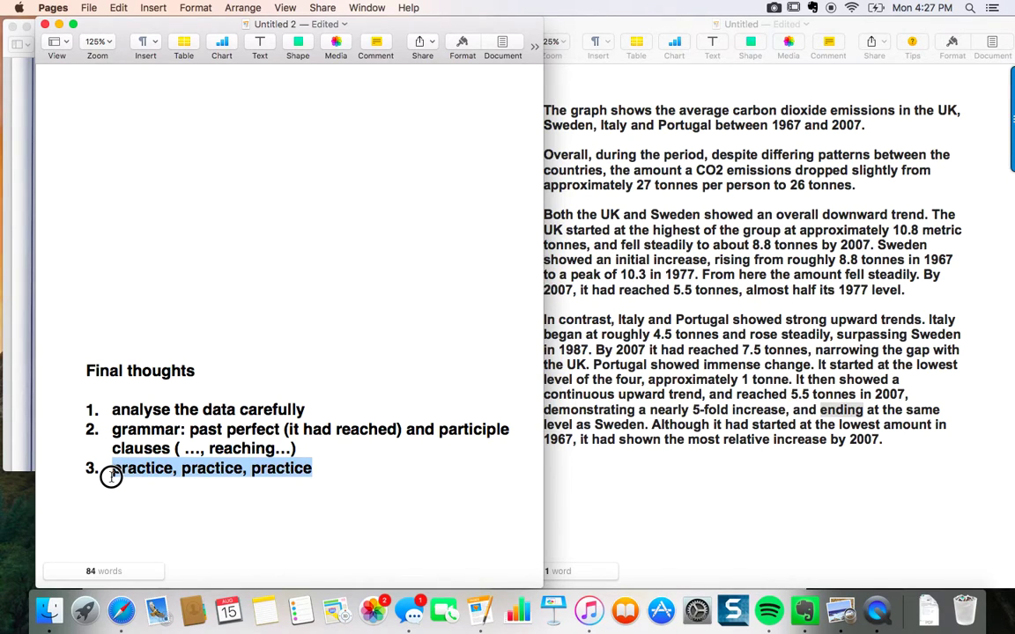